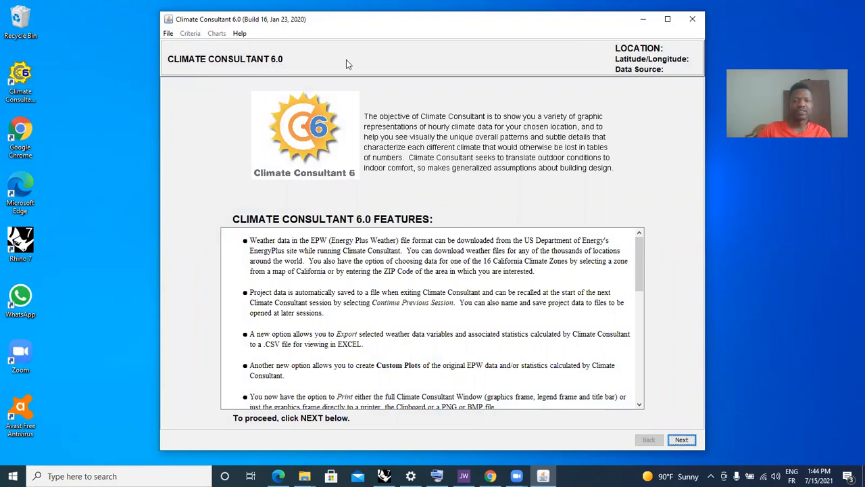
Minimize Climate Consultant, switch to Chrome and search Google for "climate consultant" in a new tab.
left_click(643, 19)
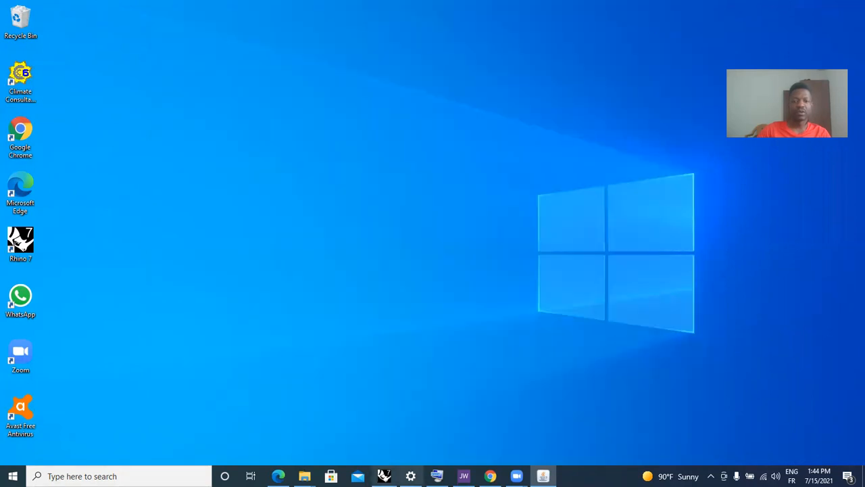
left_click(490, 476)
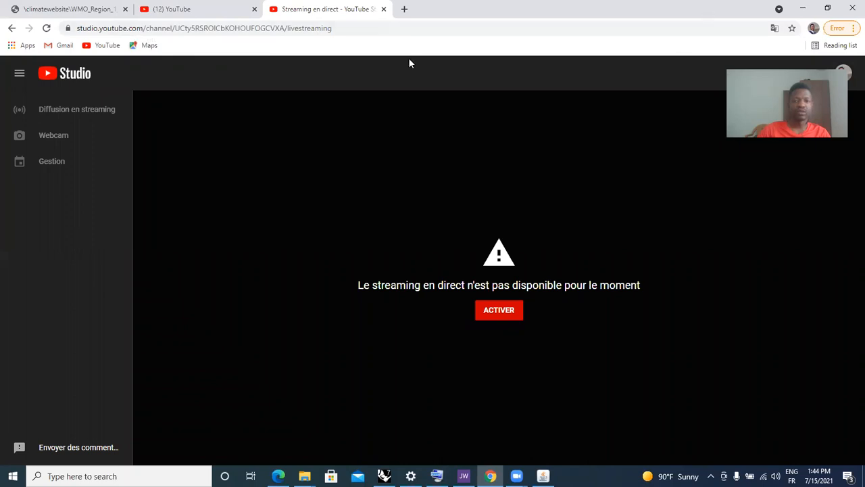
key("ctrl+t")
left_click(371, 272)
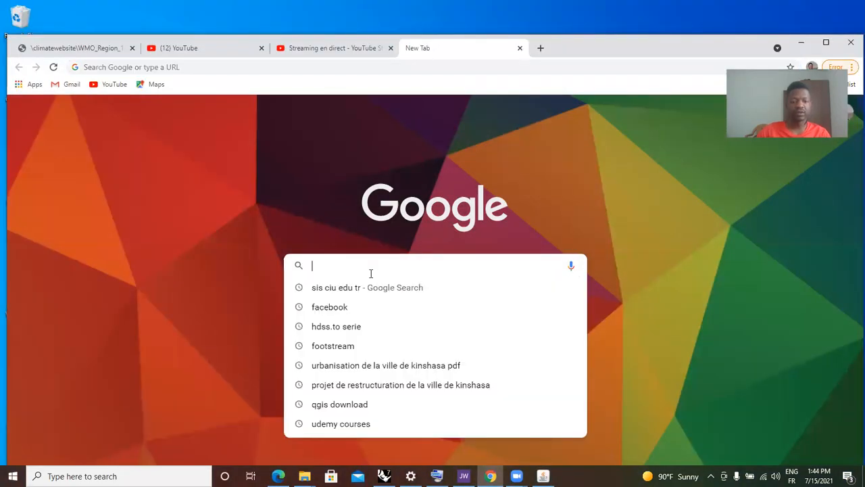
type("climate")
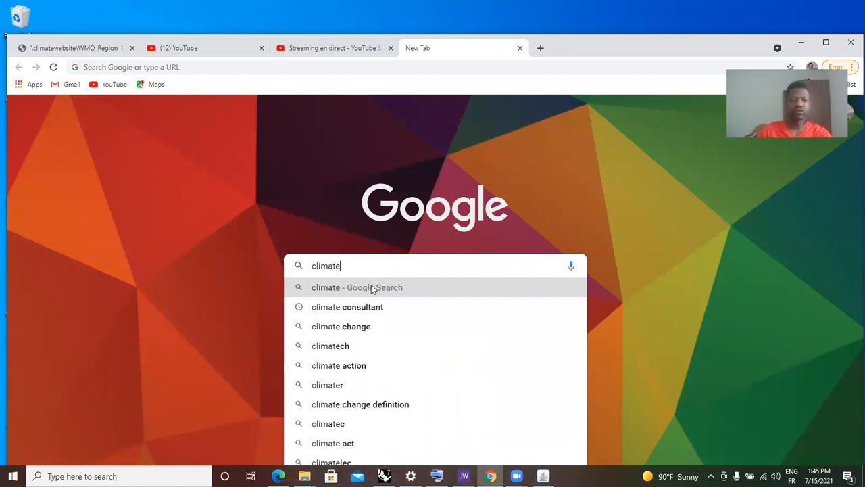
left_click(371, 310)
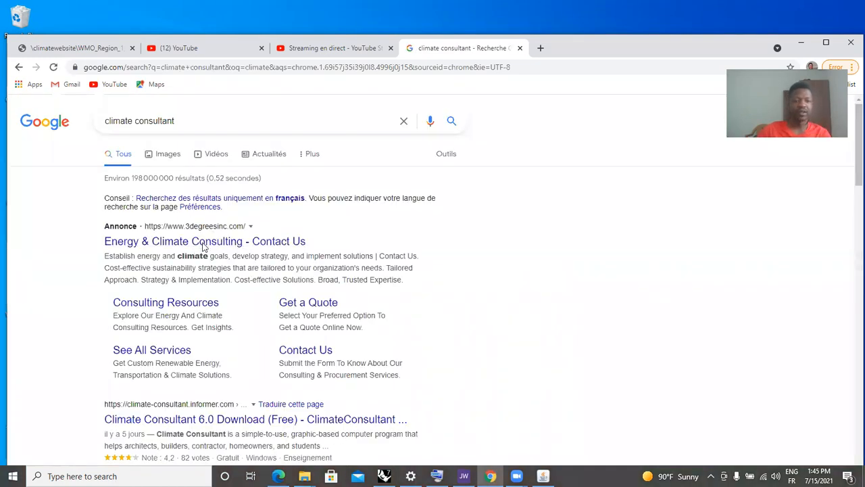
Refine the Google search to "climate consultant download".
left_click(200, 126)
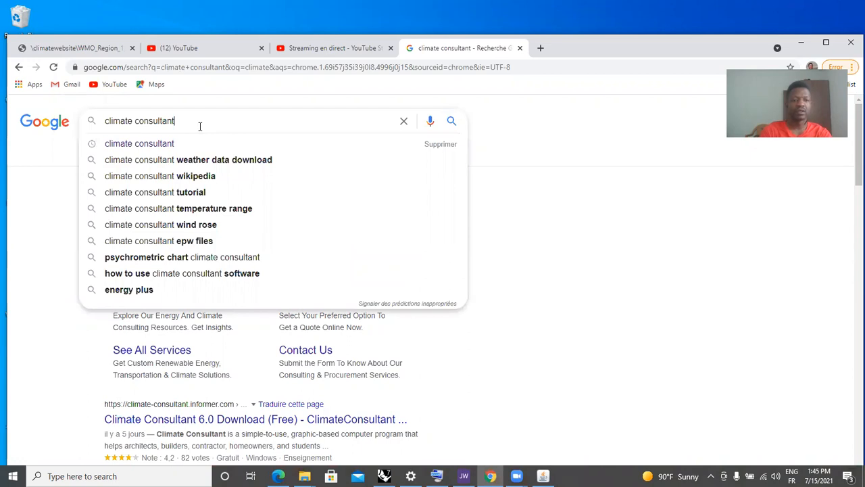
type("dom")
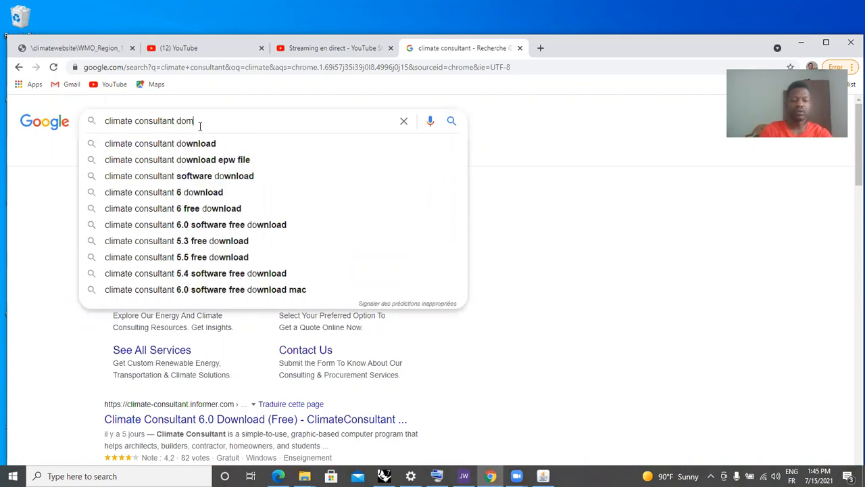
type("nload")
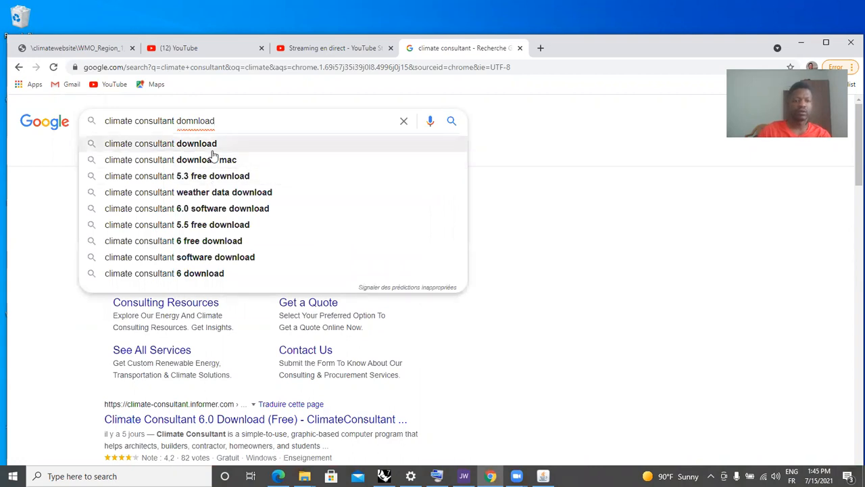
left_click(213, 150)
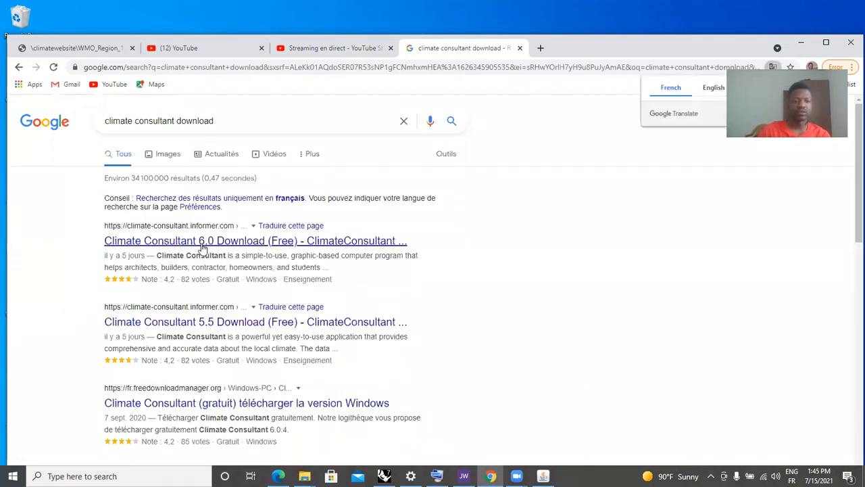
Open the Climate Consultant 6.0 download page on software.informer and look over its free download section.
left_click(203, 241)
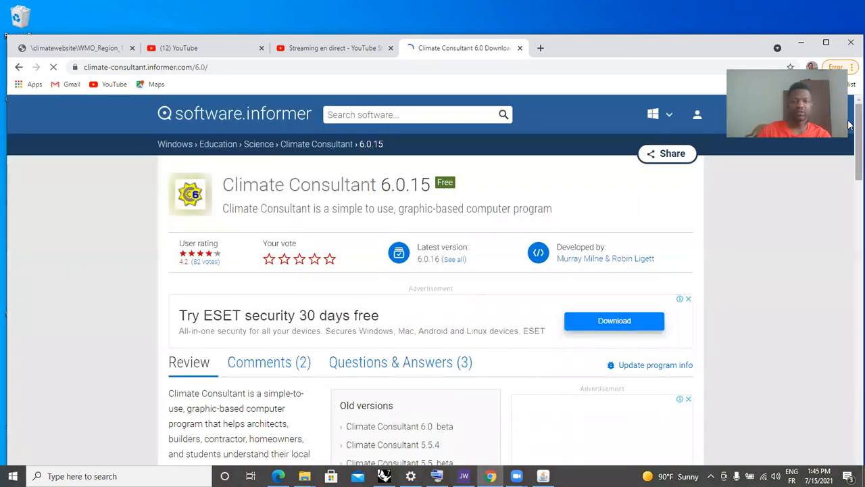
scroll(852, 152, "down", 3)
left_click_drag(851, 158, 850, 207)
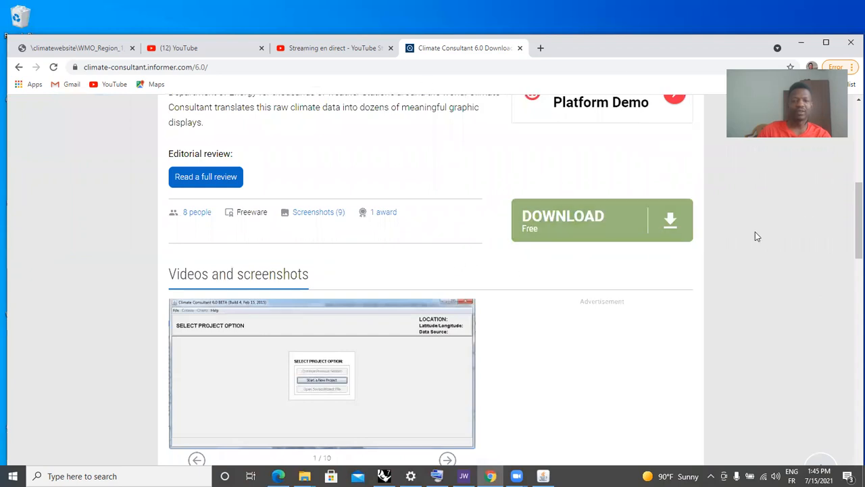
left_click_drag(851, 210, 850, 105)
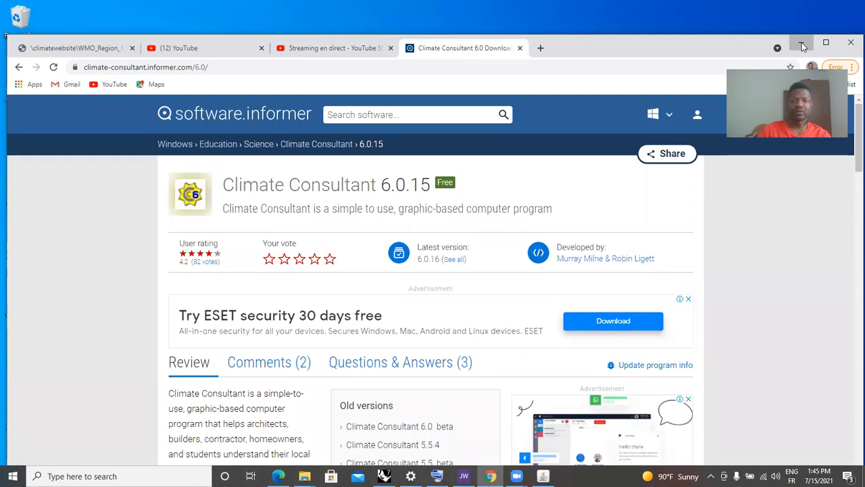
Minimize Chrome and bring Climate Consultant back to the foreground from the desktop, dismissing the single-instance notice.
left_click(800, 42)
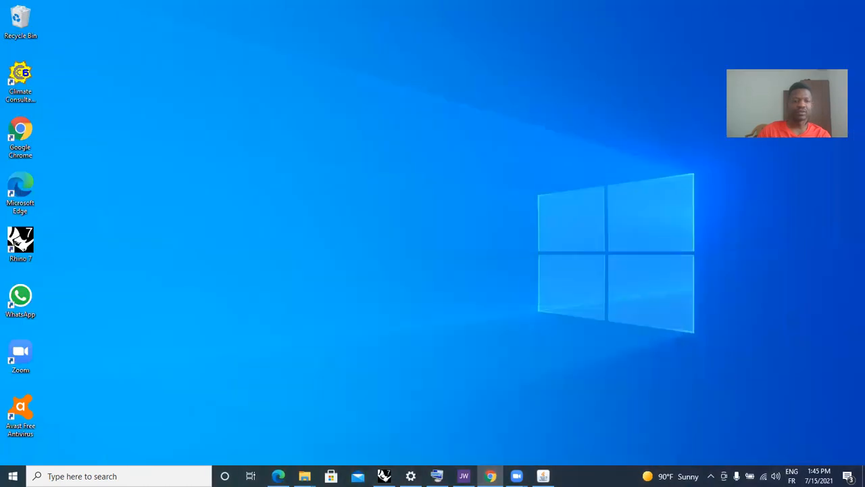
double_click(20, 77)
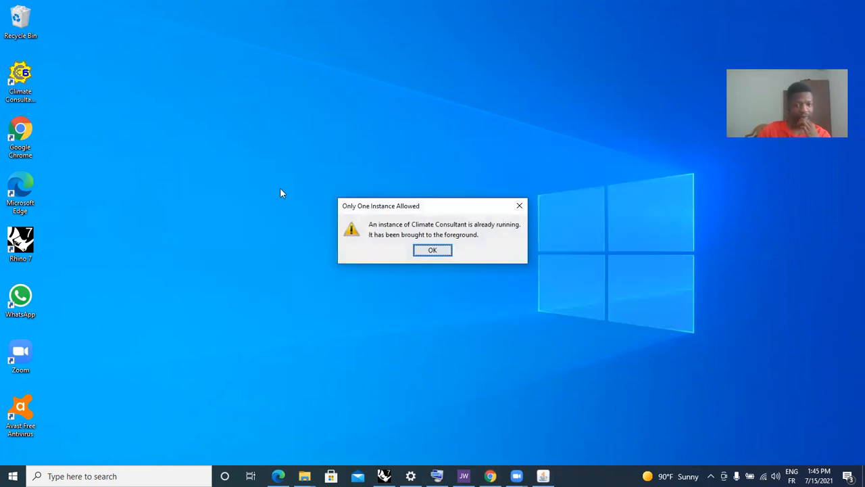
left_click(433, 252)
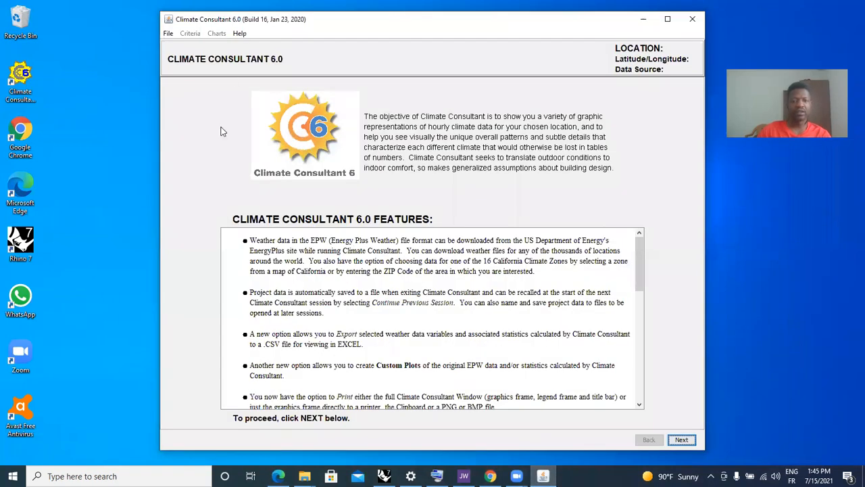
Proceed past the Climate Consultant introduction pages and start a new project.
left_click(681, 440)
left_click(681, 440)
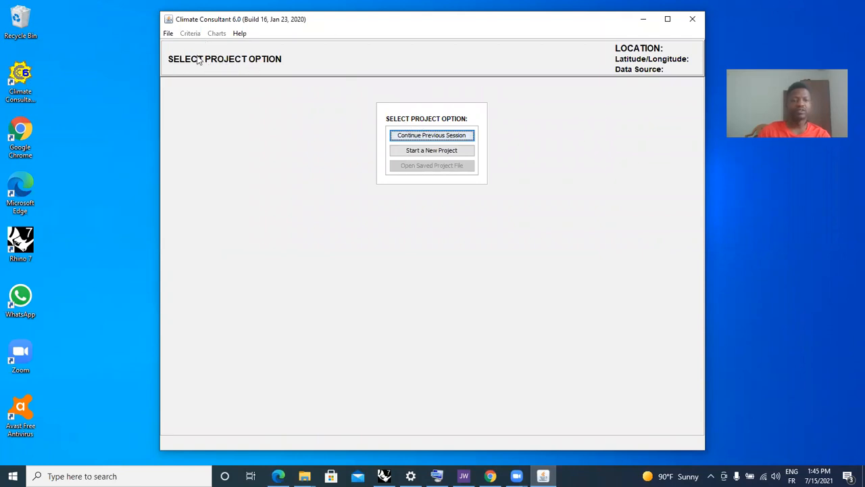
left_click(437, 152)
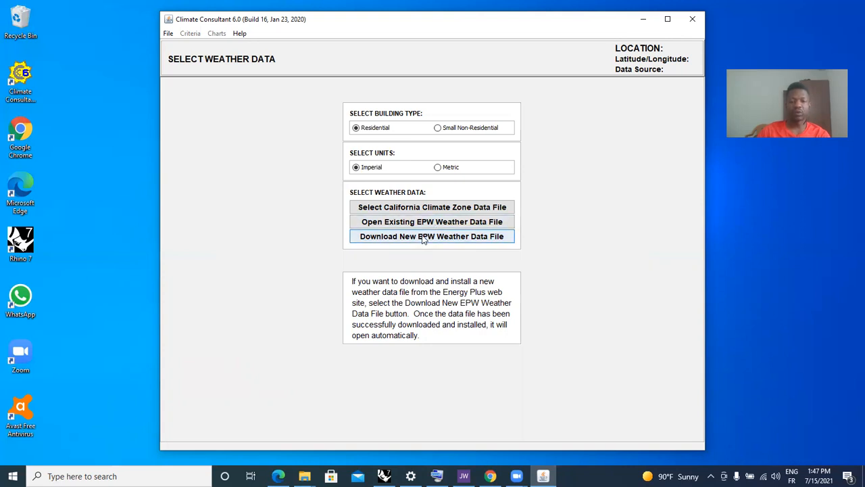
Start a new EPW weather data download, open the EnergyPlus weather data site, and put the Edge browser away again.
left_click(424, 238)
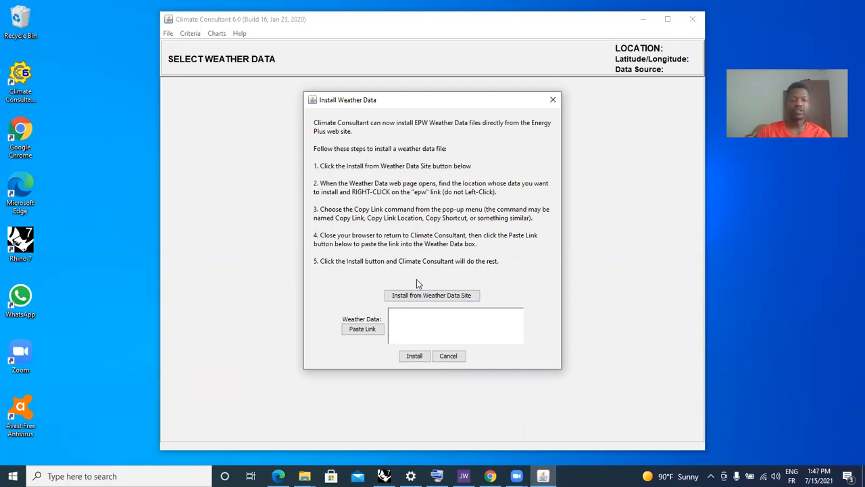
left_click(432, 299)
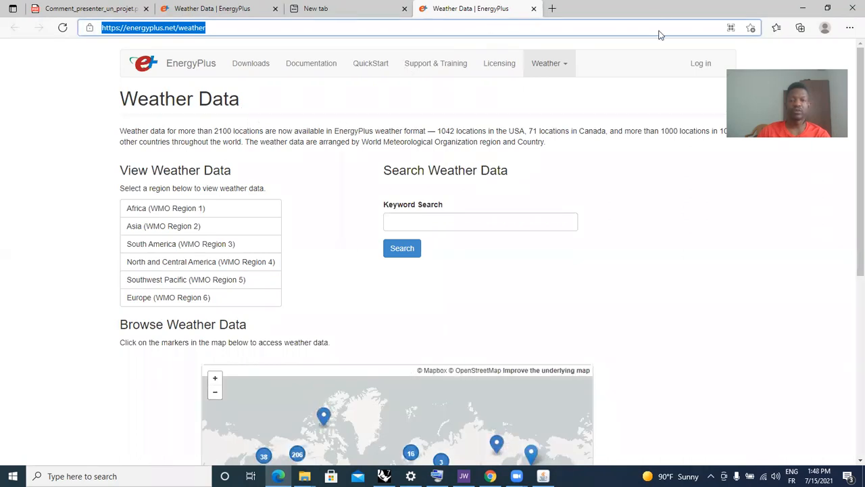
left_click(827, 8)
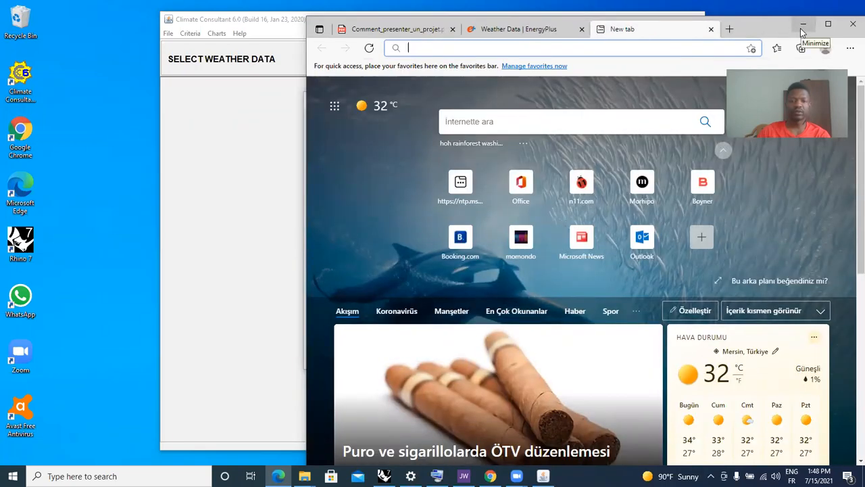
left_click(802, 29)
Switch to Chrome and go back to the WMO Region 1 - Africa page on Climate.OneBuilding.Org.
left_click(497, 473)
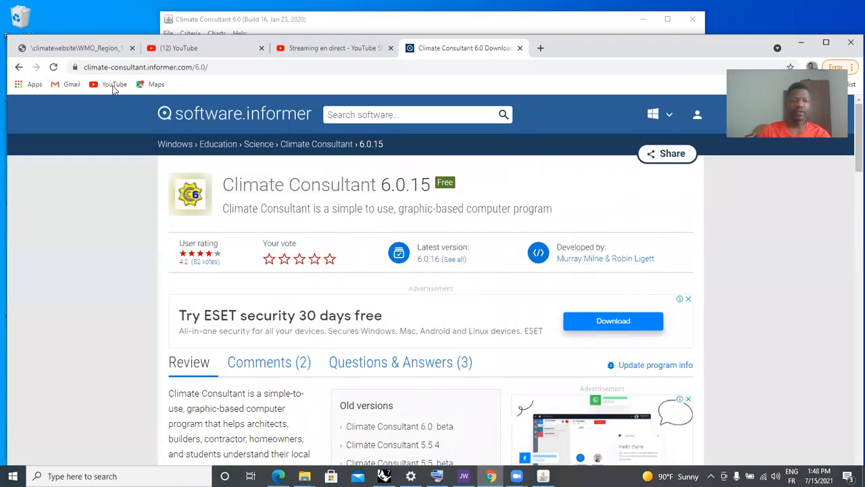
left_click(80, 49)
left_click(18, 68)
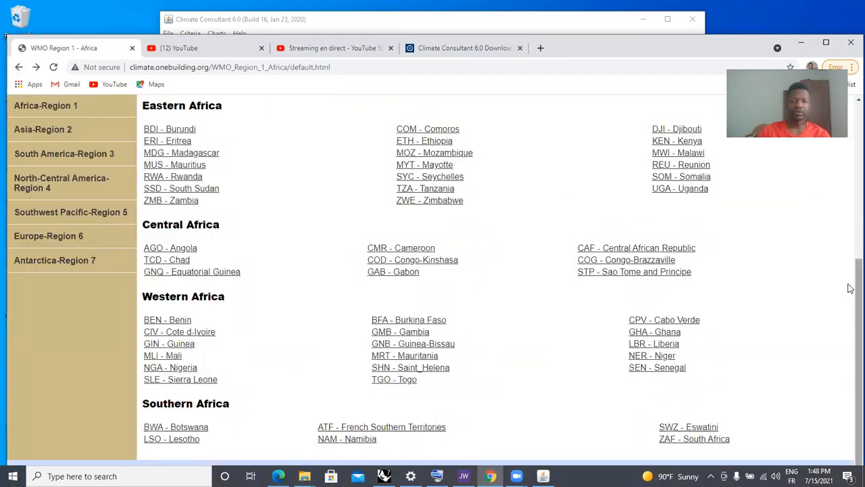
left_click_drag(851, 289, 851, 109)
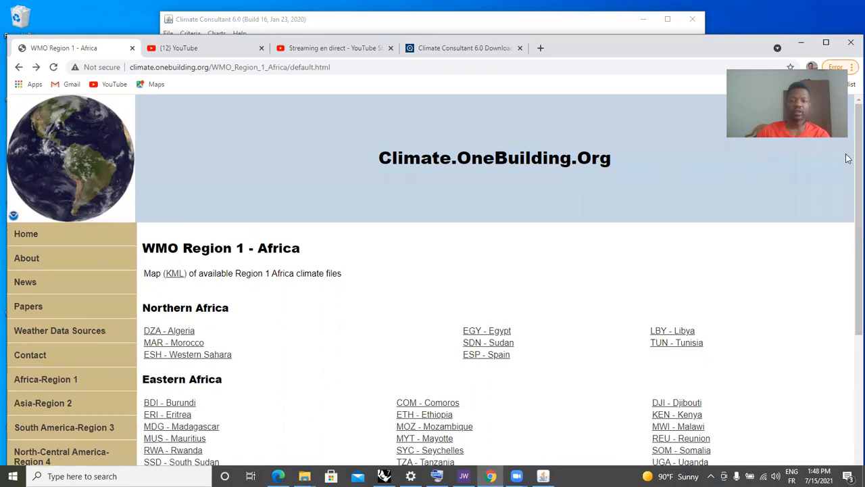
Look through the African country lists and open the COD - Congo-Kinshasa weather file page under Central Africa.
scroll(850, 138, "down", 2)
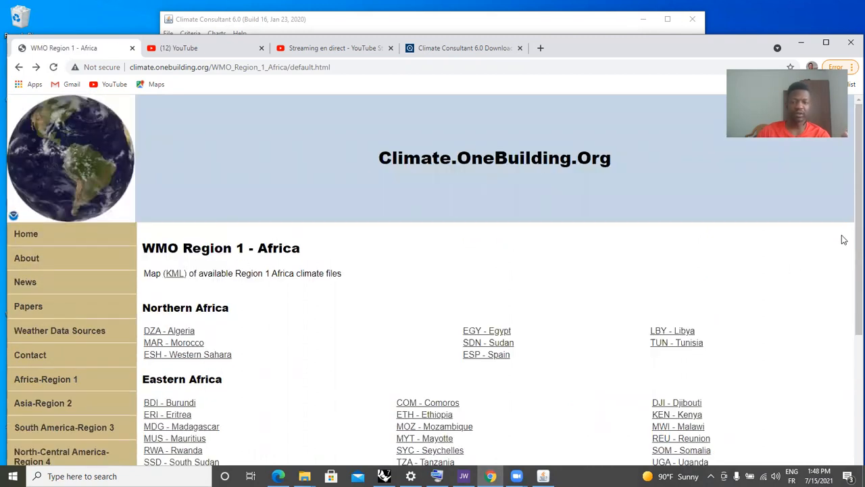
scroll(850, 270, "down", 2)
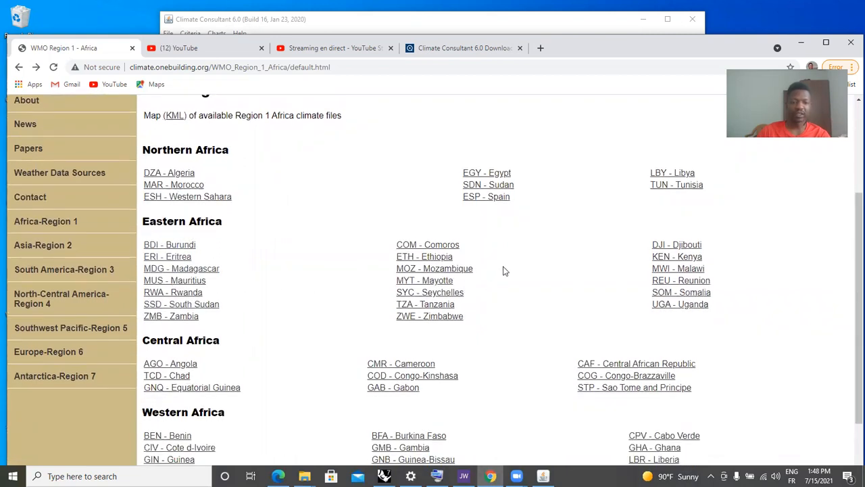
left_click_drag(854, 256, 849, 327)
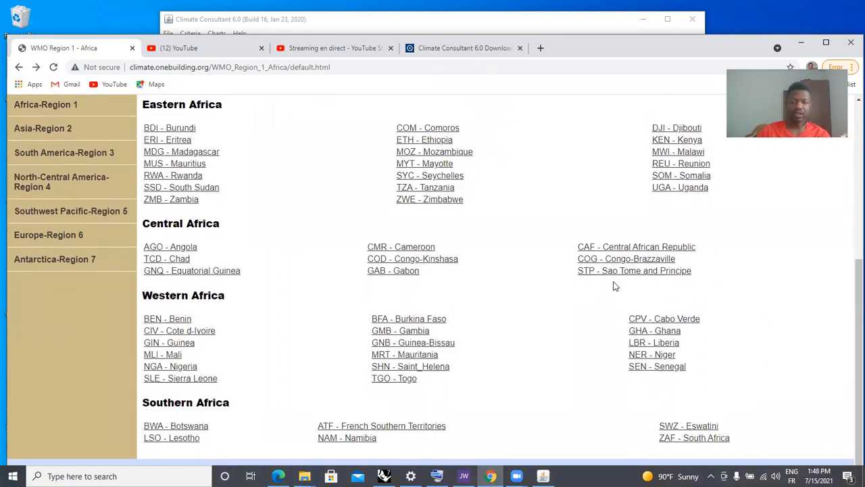
left_click(402, 262)
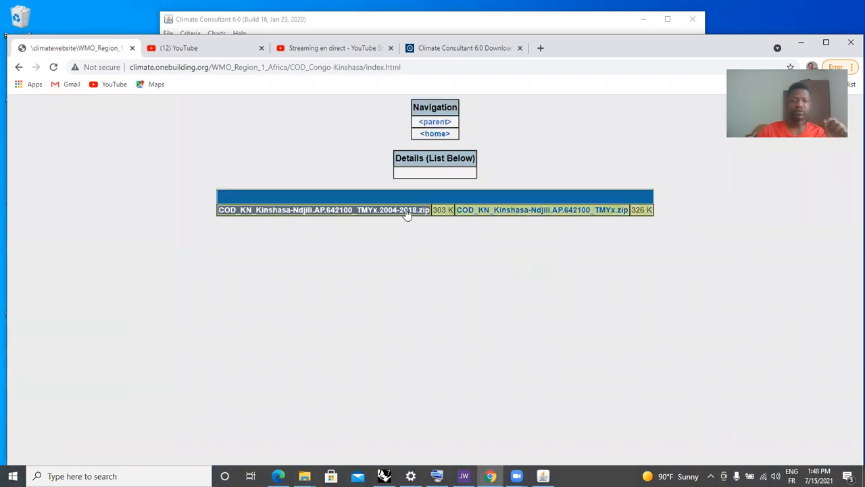
Minimize Chrome and, in File Explorer, open D:\PROJETS PERSONEL\concours\concour 1, showing its files as large icons.
left_click(804, 45)
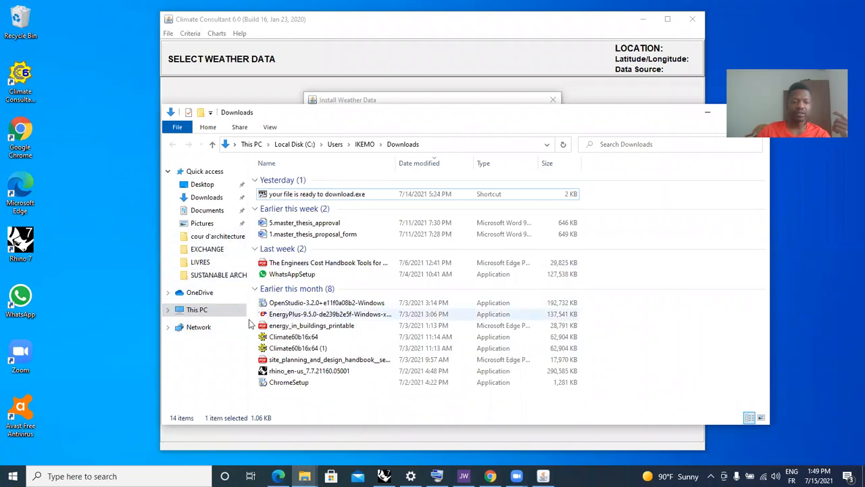
left_click(195, 310)
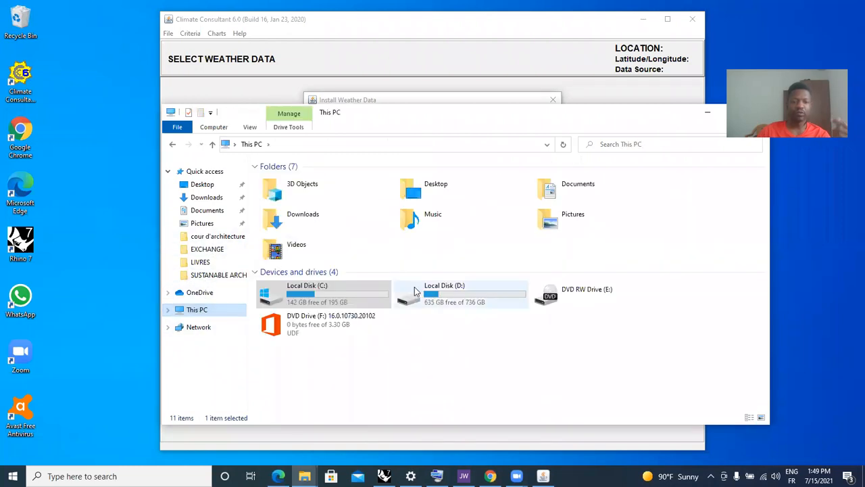
double_click(414, 291)
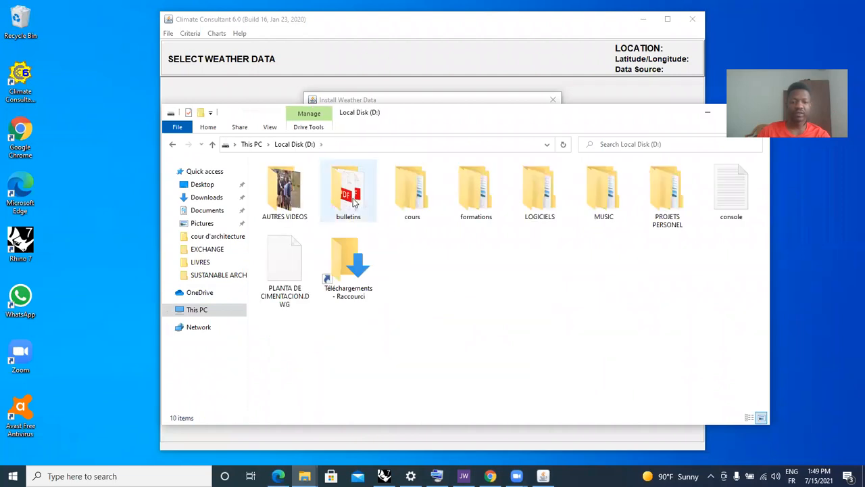
double_click(650, 210)
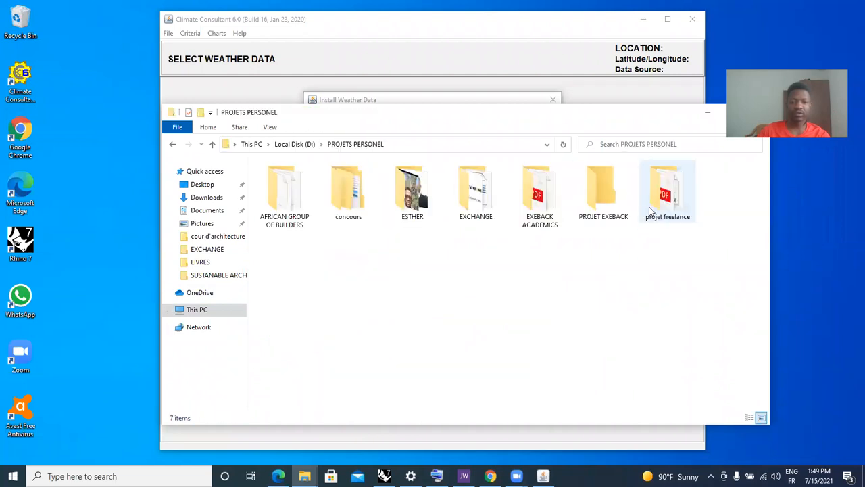
double_click(347, 215)
double_click(295, 181)
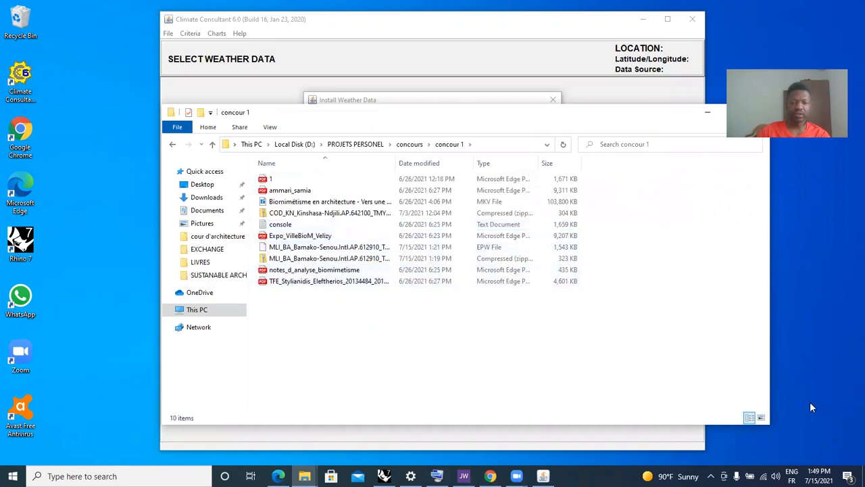
left_click(763, 419)
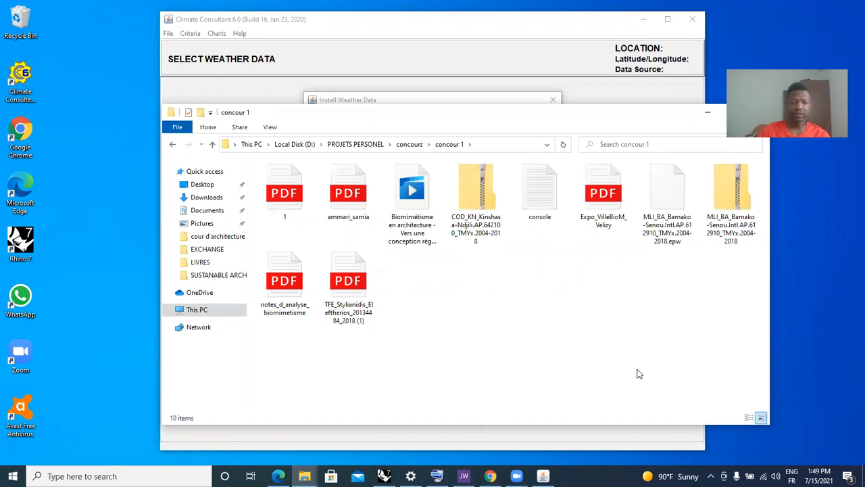
Copy the EPW file from the COD_KN_Kinshasa-Ndjili.AP.642100_TMYx.2004-2018 archive into the concour 1 folder.
double_click(475, 223)
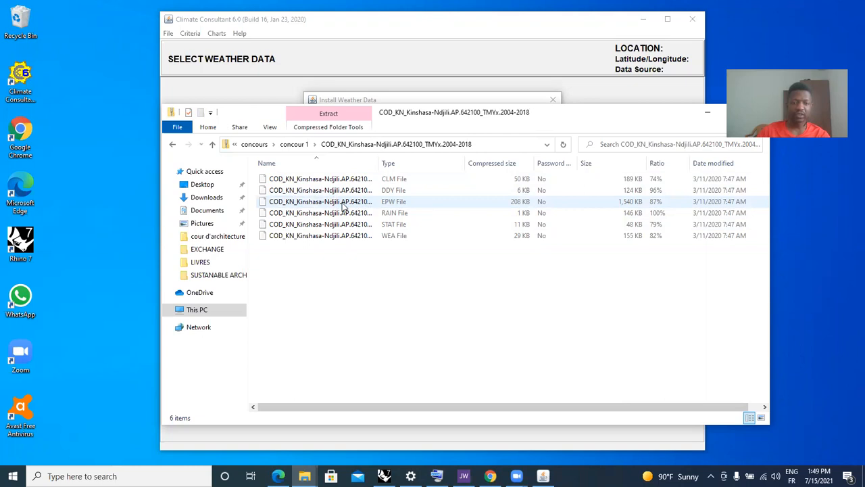
left_click(342, 203)
right_click(345, 205)
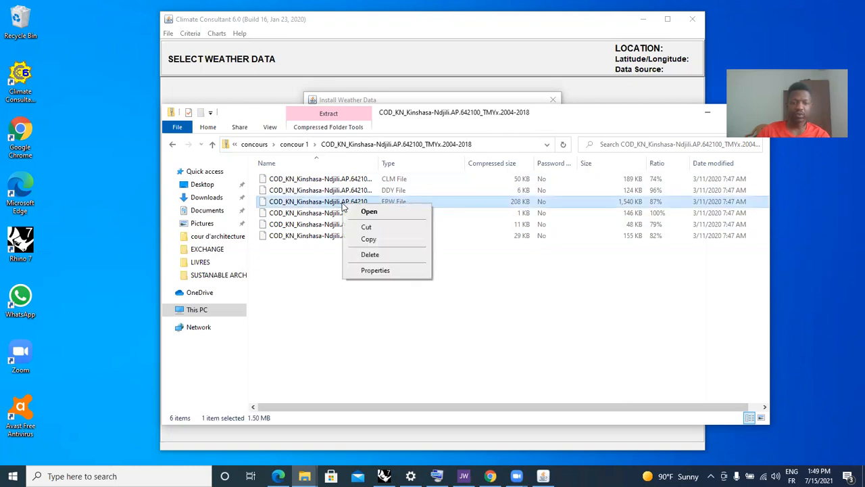
left_click(371, 239)
left_click(211, 144)
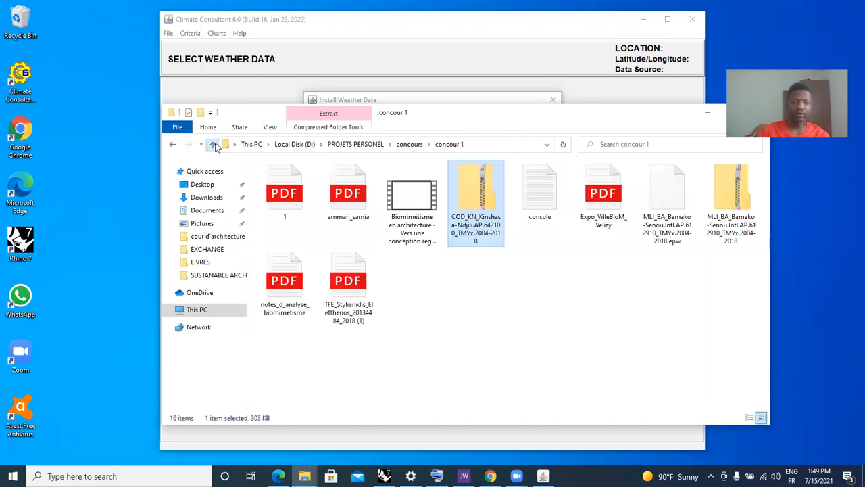
right_click(457, 285)
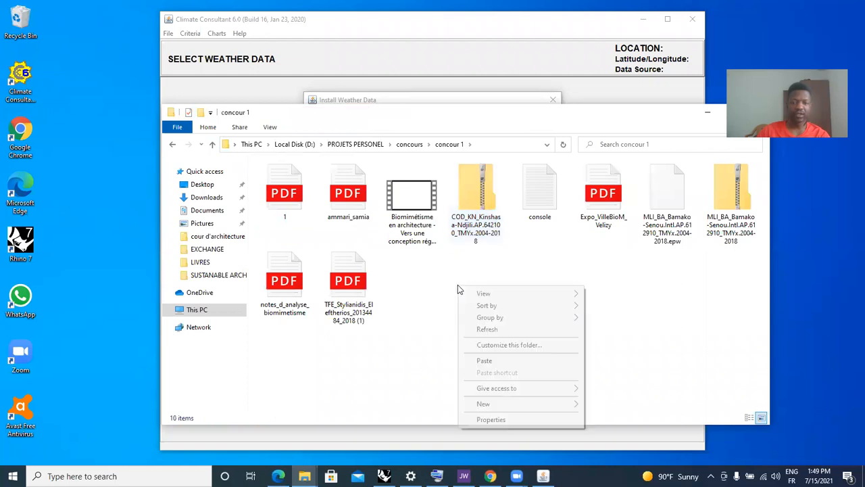
left_click(497, 361)
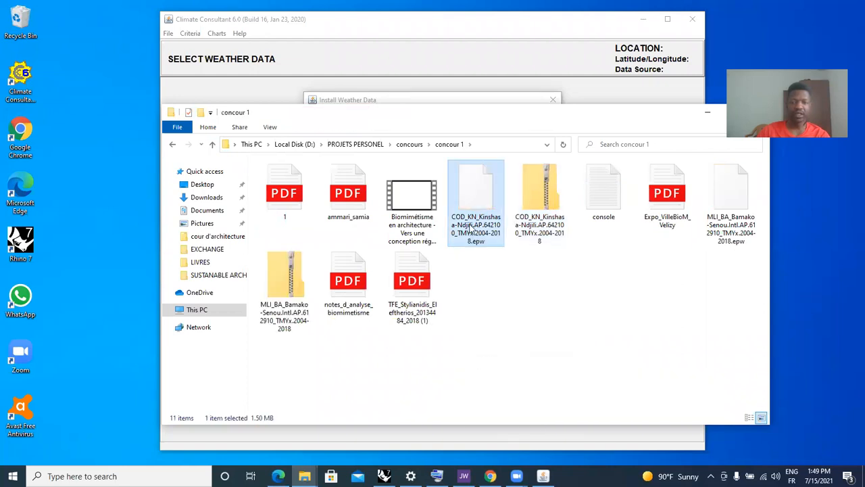
Switch back to Climate Consultant and close the Install Weather Data dialog.
left_click(543, 476)
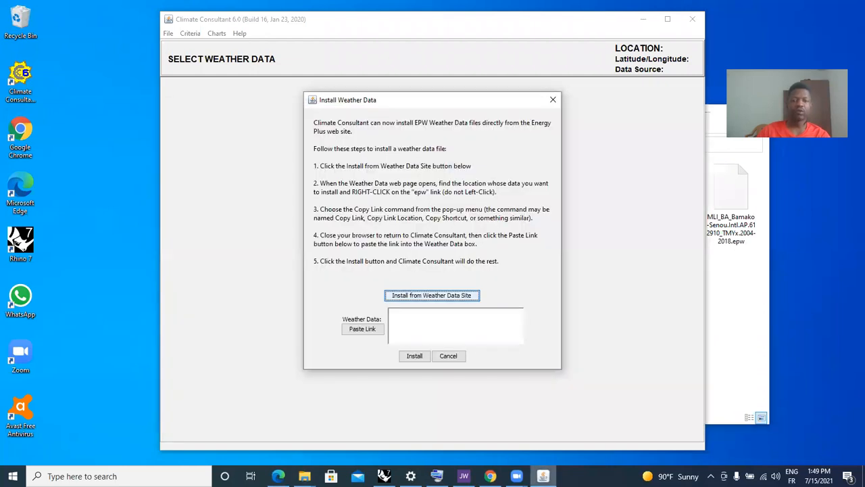
left_click(553, 100)
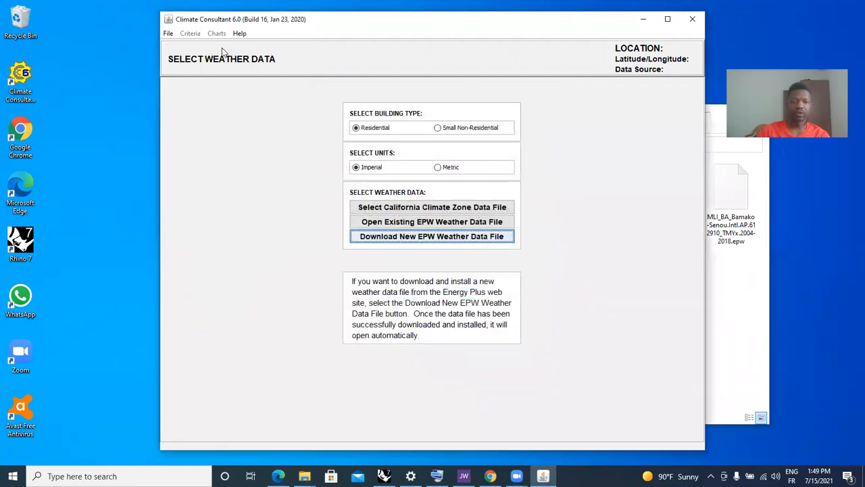
left_click(408, 223)
left_click(407, 224)
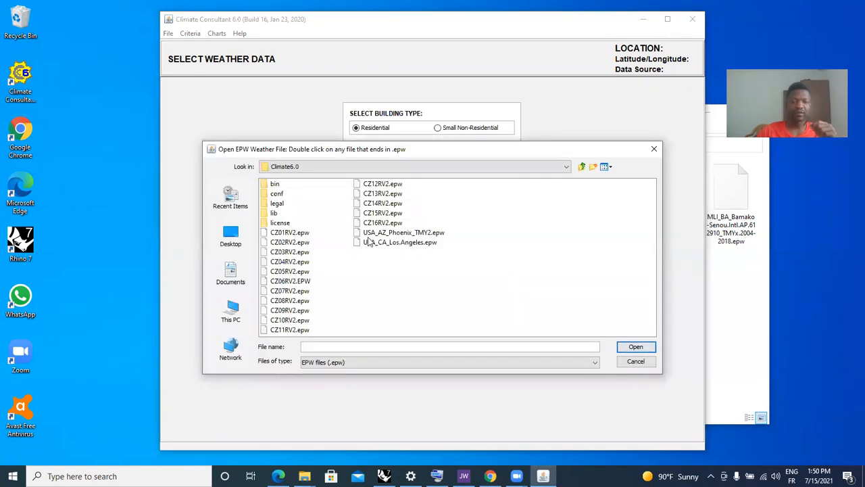
left_click(231, 312)
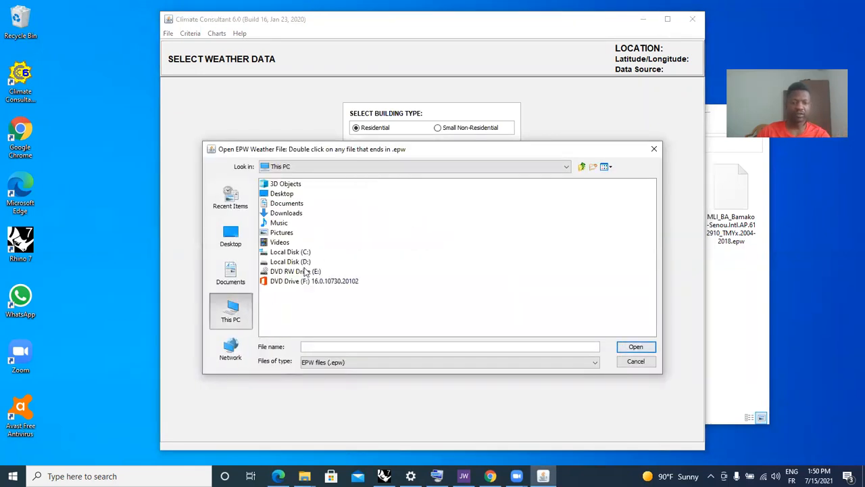
left_click(303, 263)
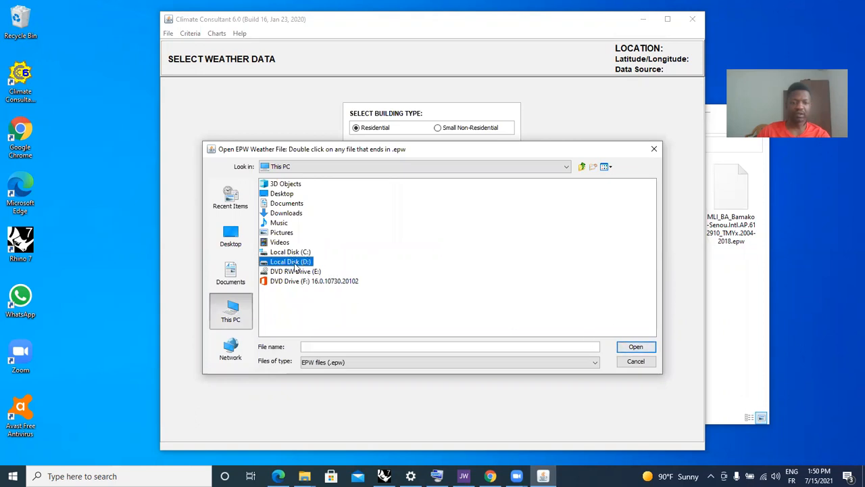
double_click(294, 263)
left_click(293, 245)
double_click(293, 244)
double_click(287, 194)
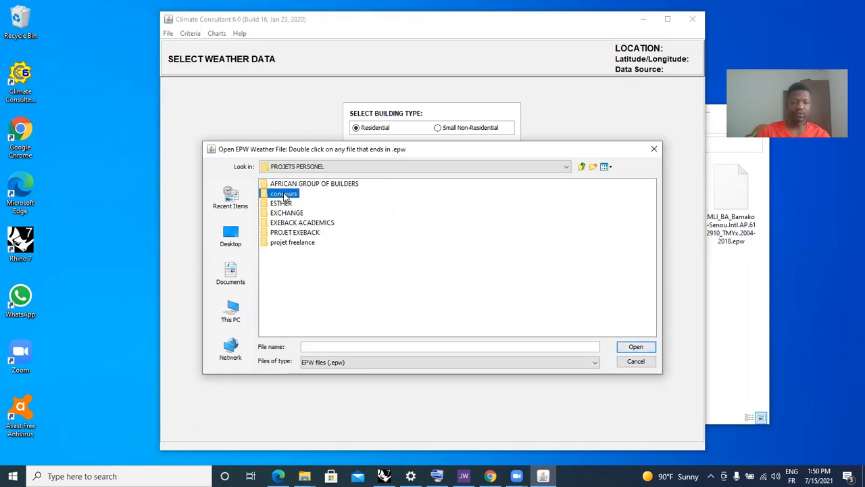
left_click(290, 187)
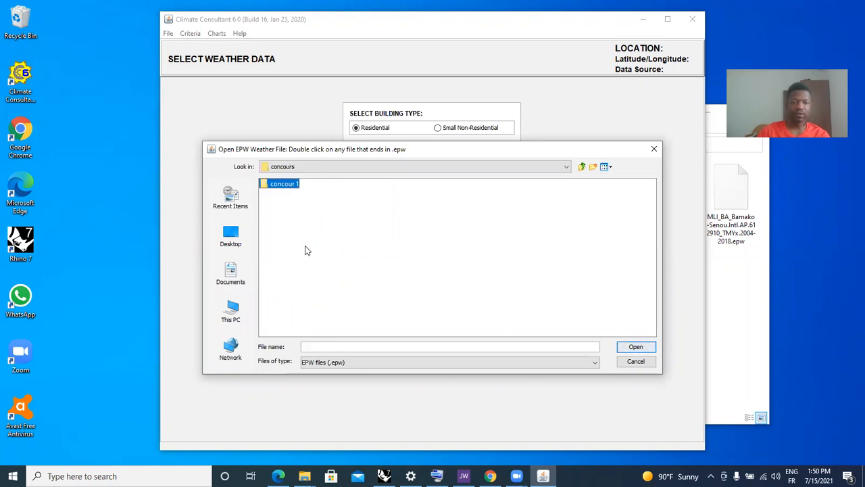
left_click(288, 189)
left_click(305, 203)
left_click(287, 187)
left_click(361, 214)
key("Escape")
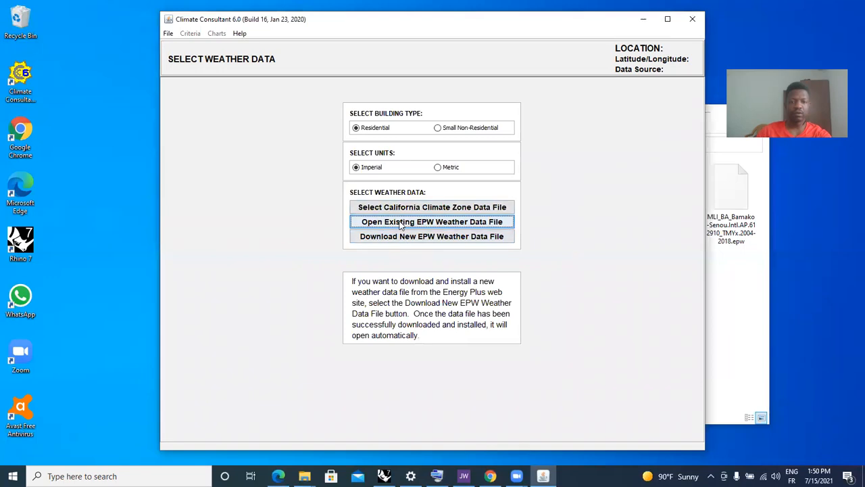
Open the existing EPW weather file COD_KN_Kinshasa-Ndjili.AP.642100_TMYx.2004-2018.epw from D:\PROJETS PERSONEL\concours\concour 1.
left_click(401, 223)
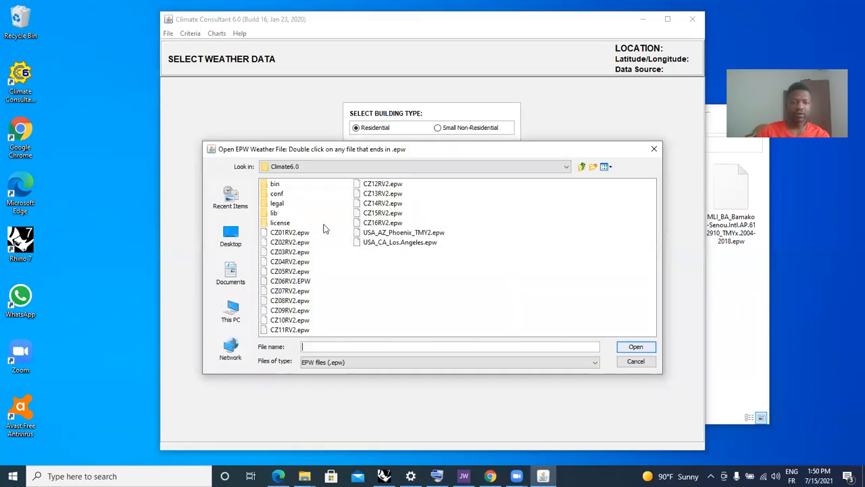
left_click(228, 308)
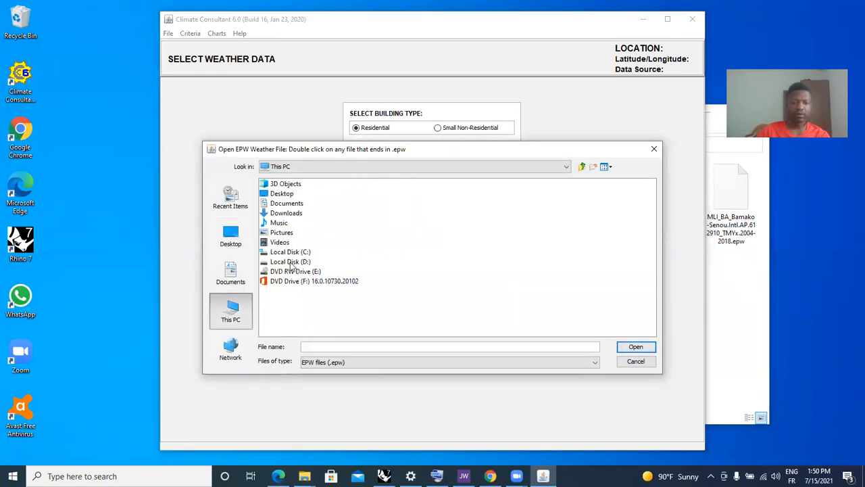
double_click(291, 263)
left_click(282, 204)
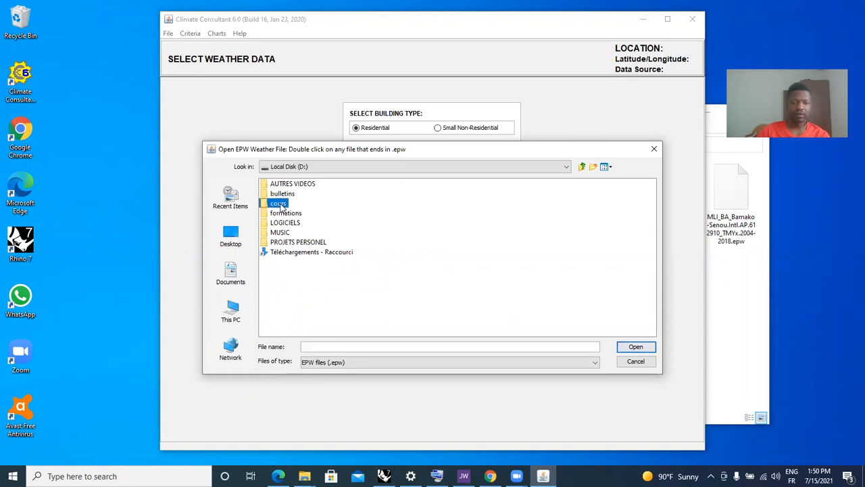
double_click(287, 241)
double_click(284, 193)
double_click(283, 190)
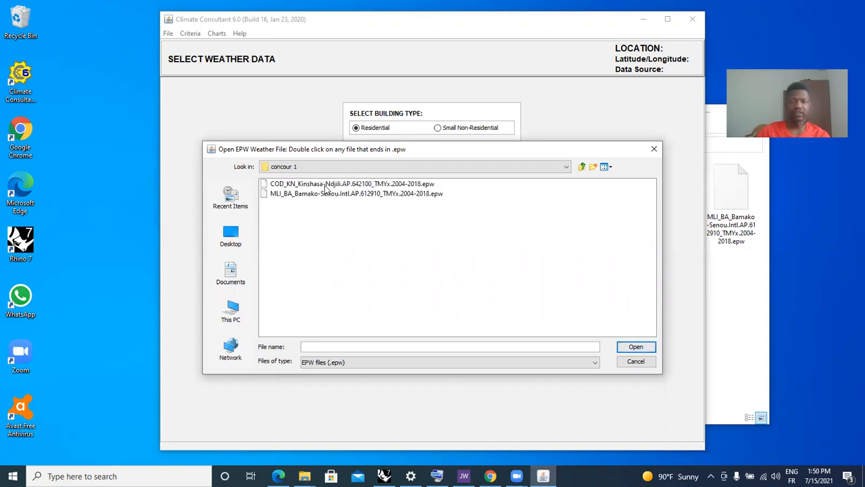
left_click(318, 187)
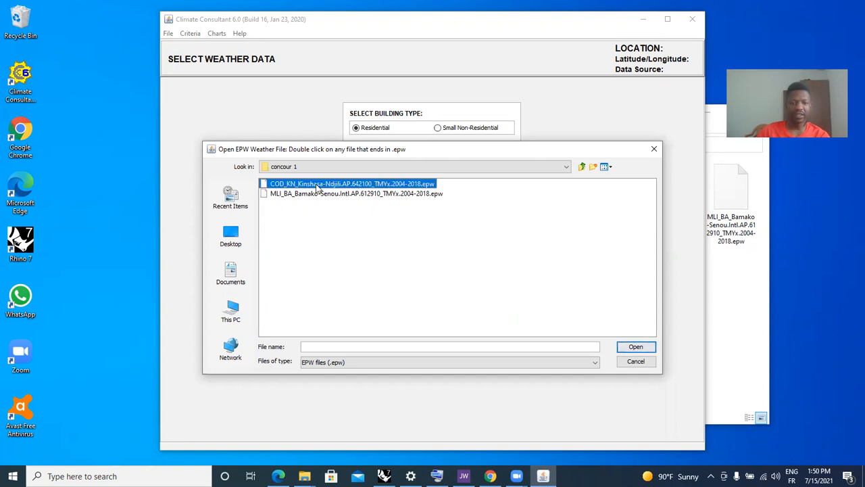
left_click(628, 350)
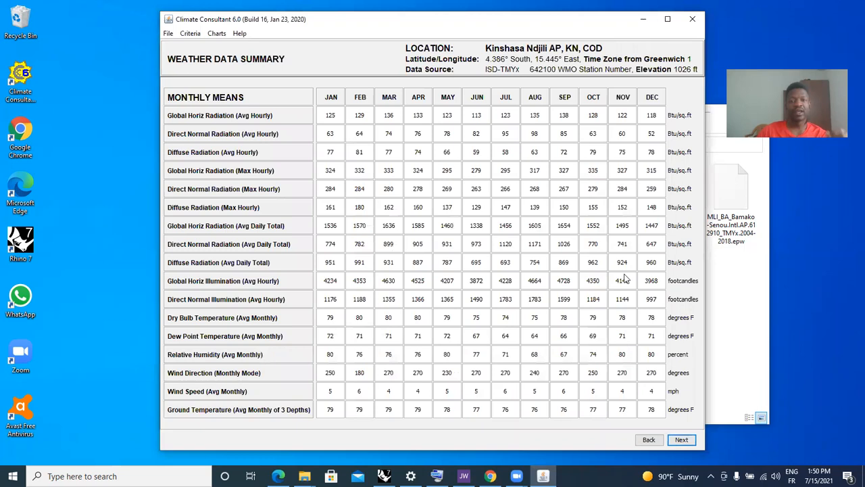
Maximize the window and look over the monthly means in the Weather Data Summary.
left_click(666, 20)
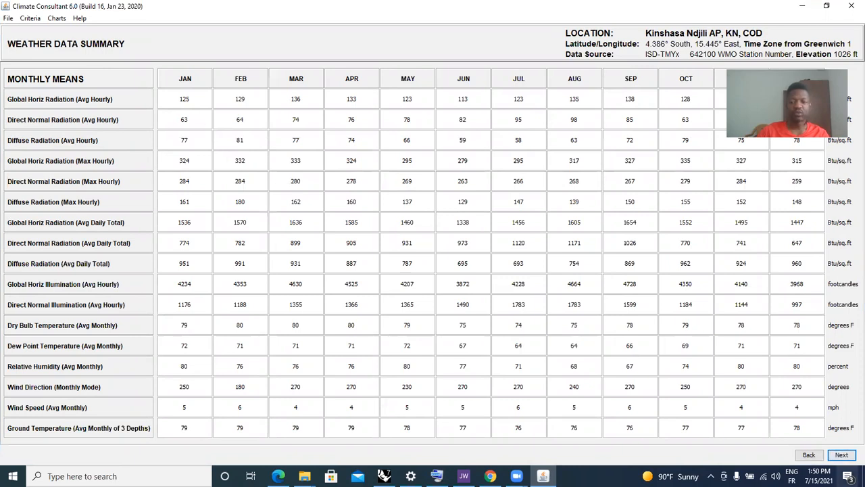
left_click(841, 455)
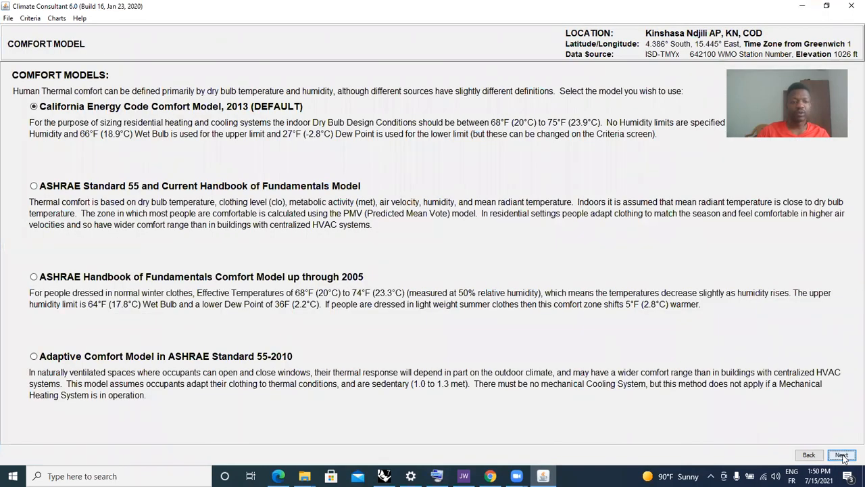
left_click(809, 455)
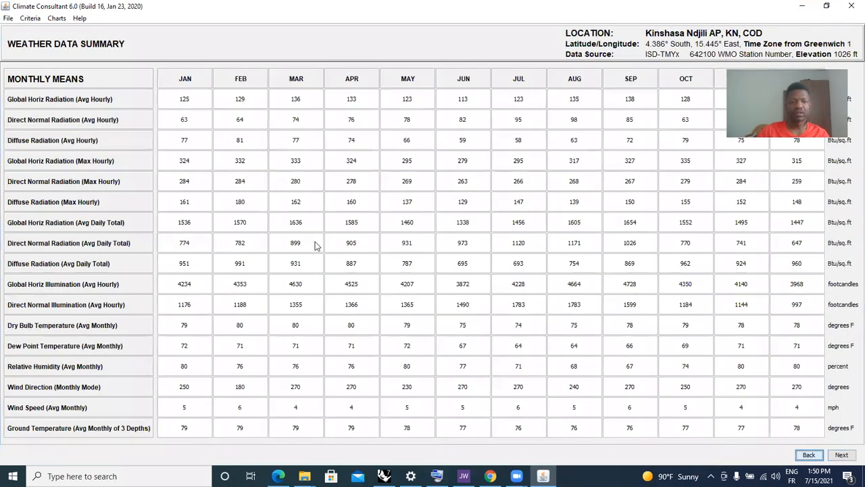
Choose the ASHRAE Standard 55 and Current Handbook of Fundamentals comfort model and continue to its criteria.
left_click(842, 455)
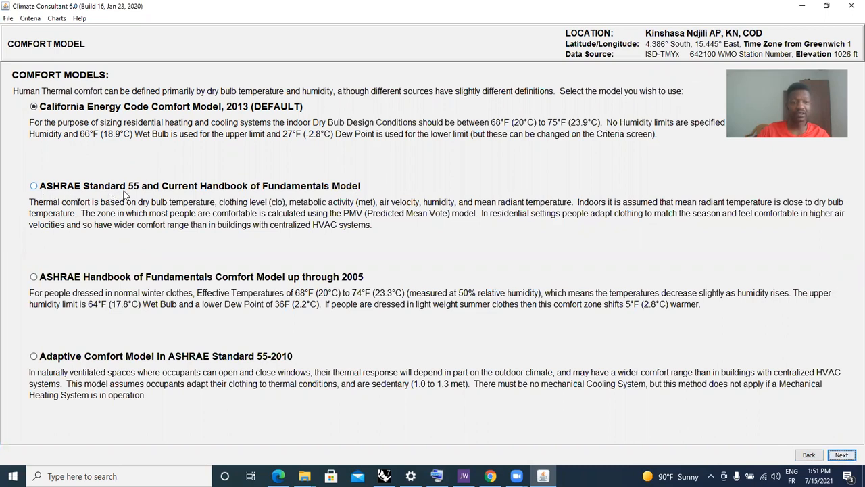
left_click(34, 186)
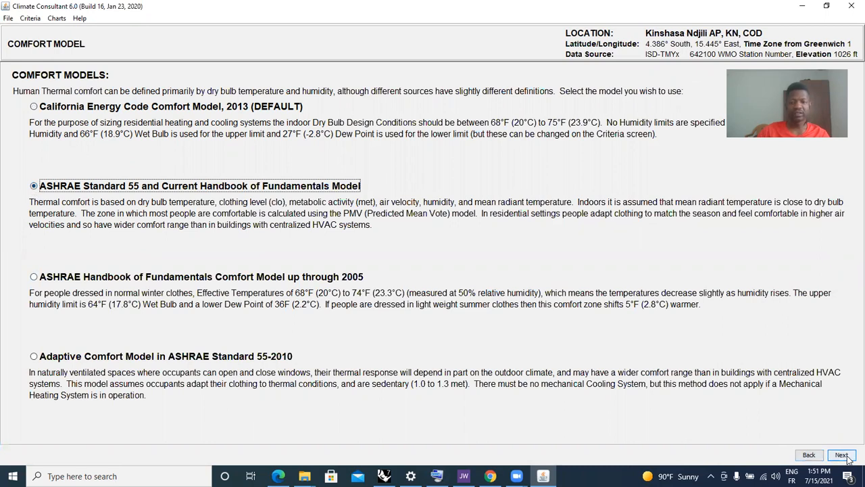
left_click(841, 455)
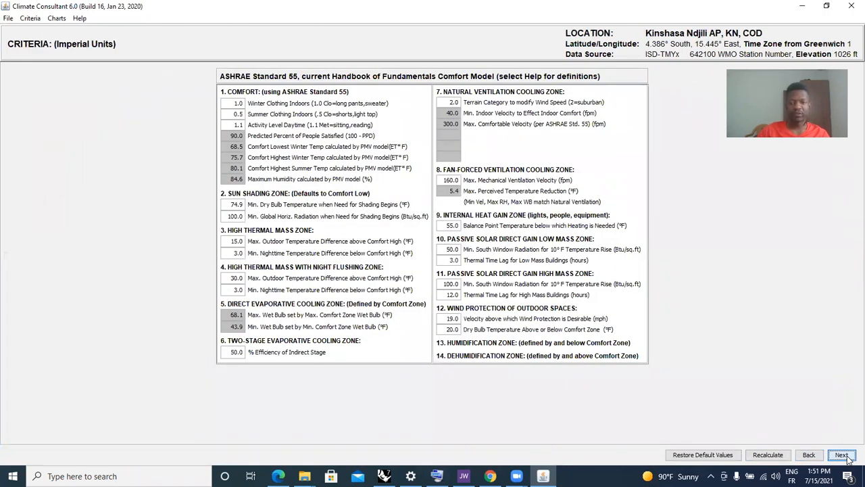
Go through the climate charts from the temperature range, past radiation, sky cover, humidity, sun and 3D charts, to the psychrometric chart.
left_click(846, 456)
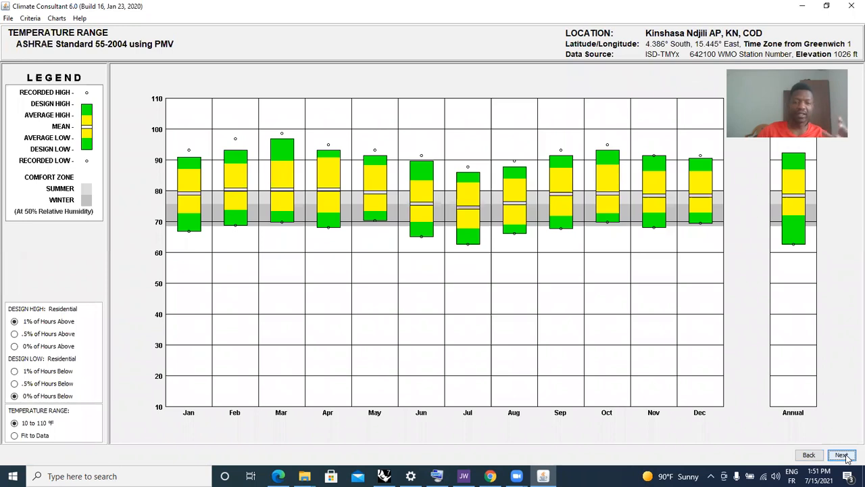
left_click(841, 455)
left_click(842, 455)
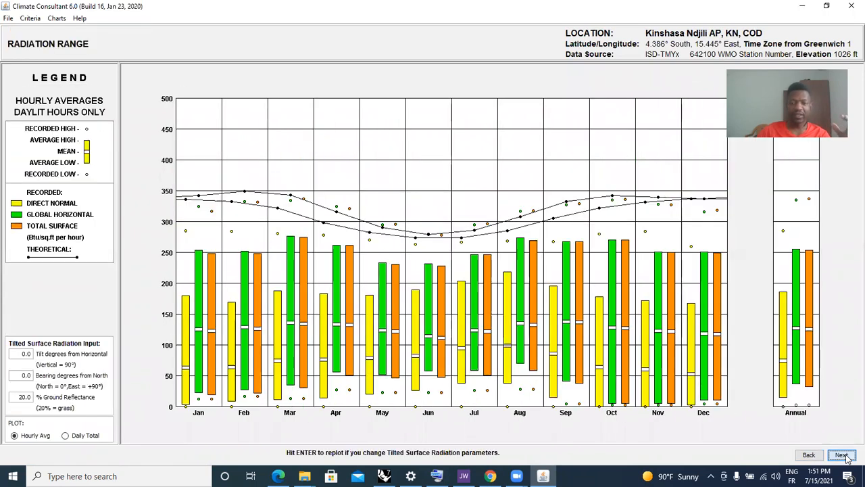
left_click(842, 455)
left_click(842, 455)
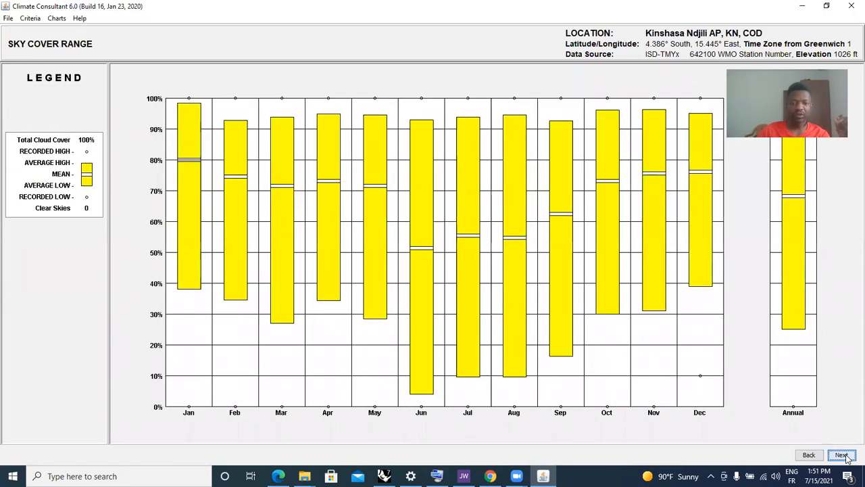
left_click(842, 455)
left_click(842, 455)
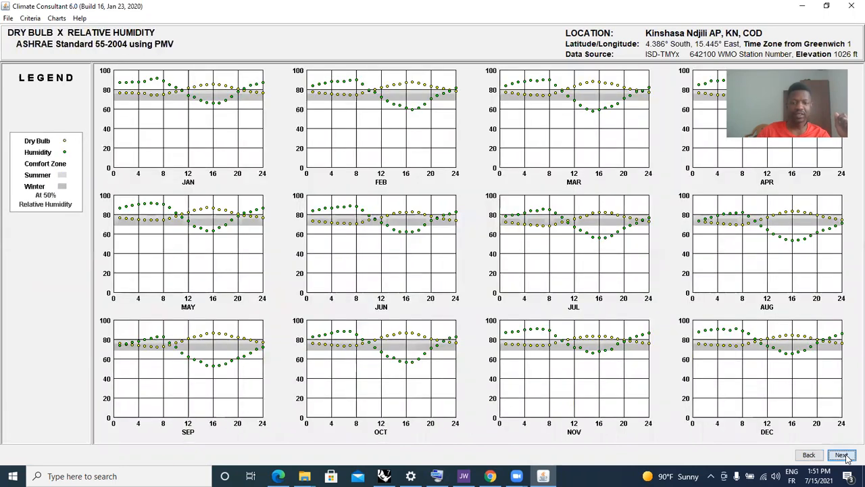
left_click(843, 455)
left_click(843, 455)
left_click(843, 455)
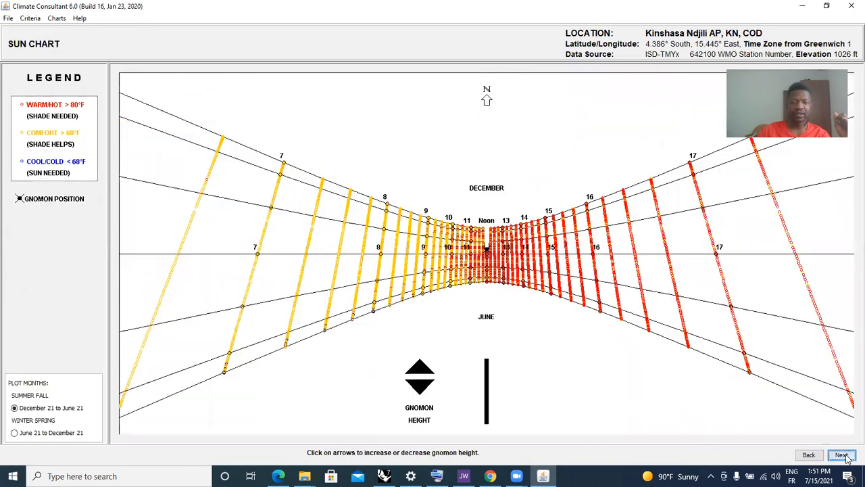
left_click(843, 455)
left_click(843, 455)
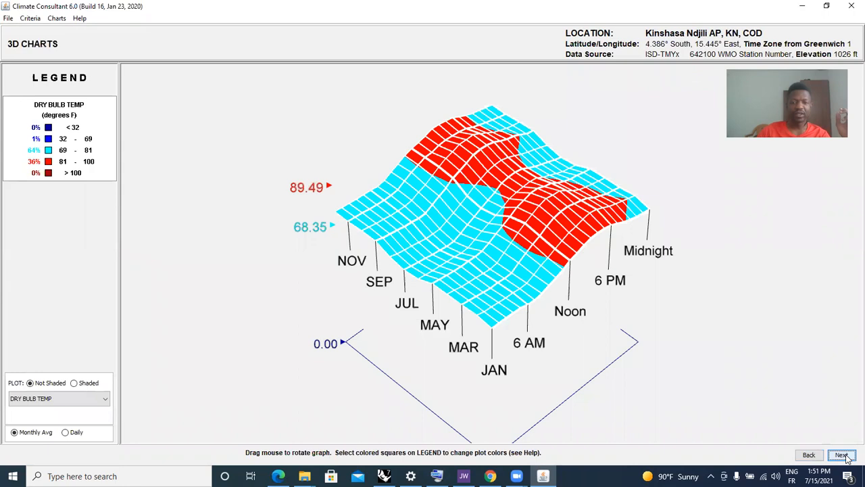
left_click(843, 455)
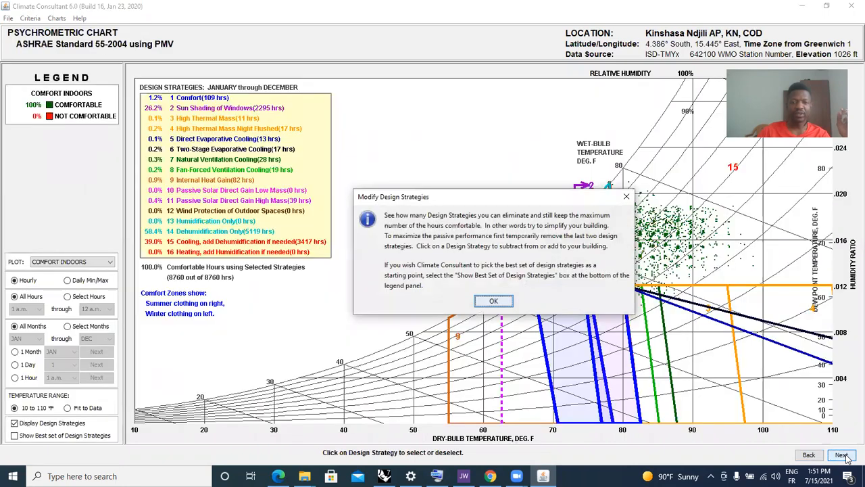
Dismiss the design strategies notice, show the best set of design strategies on the psychrometric chart, and continue to the design guidelines.
left_click(494, 302)
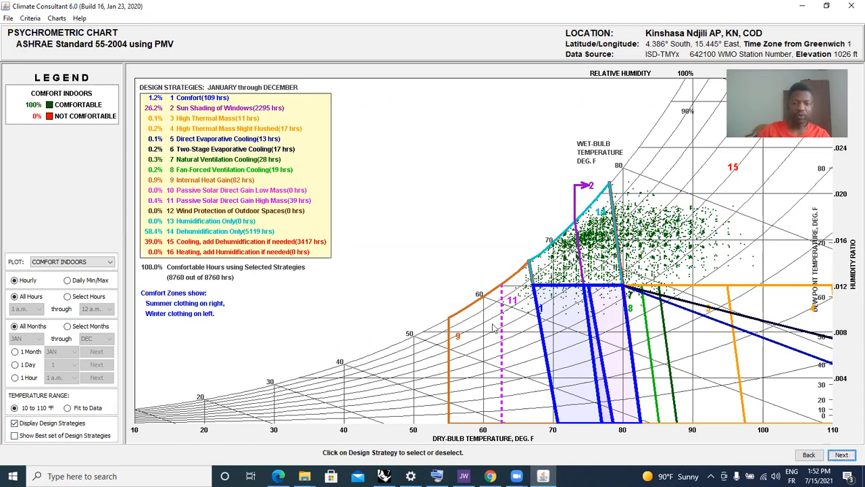
left_click(15, 436)
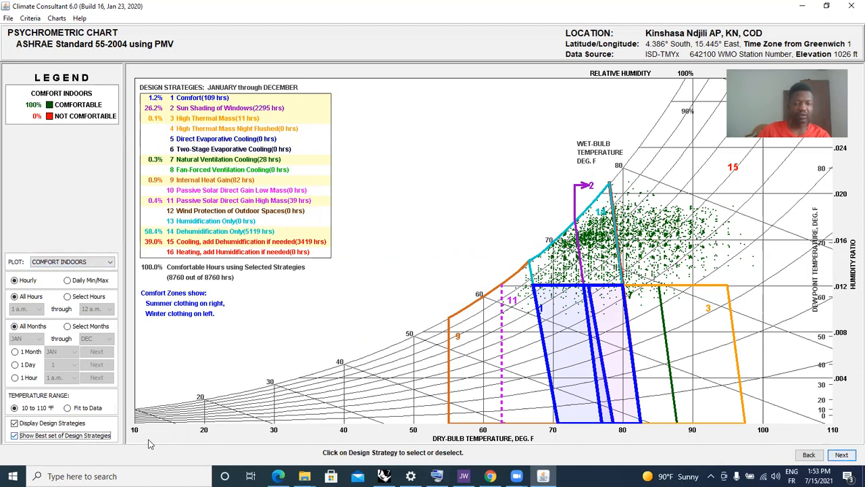
left_click(842, 455)
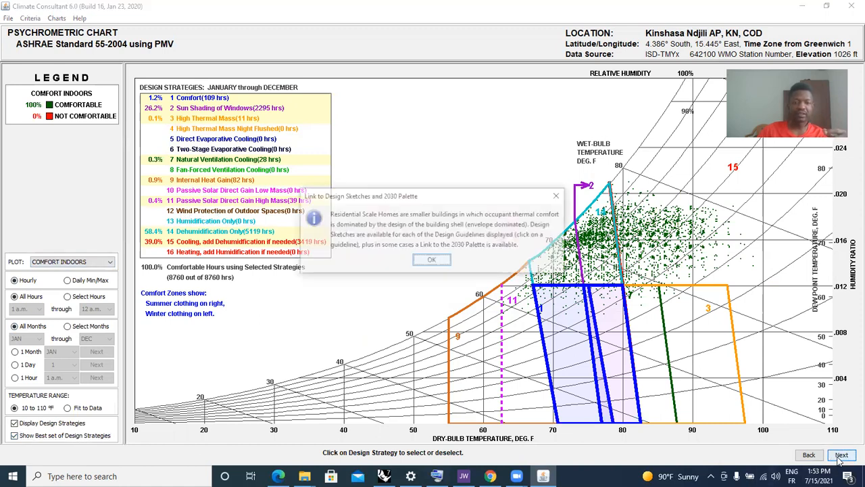
Dismiss the sketch and 2030 Palette notices, and view design guideline 68's sketch and its linked 2030 Palette page, closing both.
left_click(432, 261)
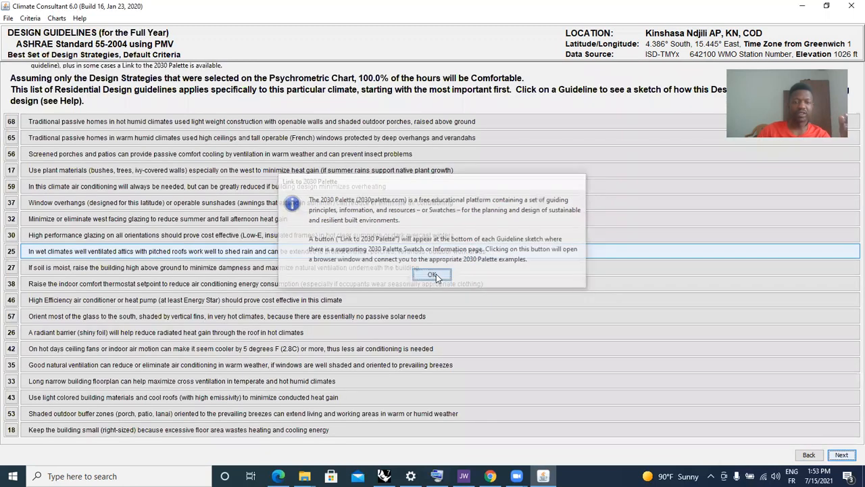
left_click(434, 275)
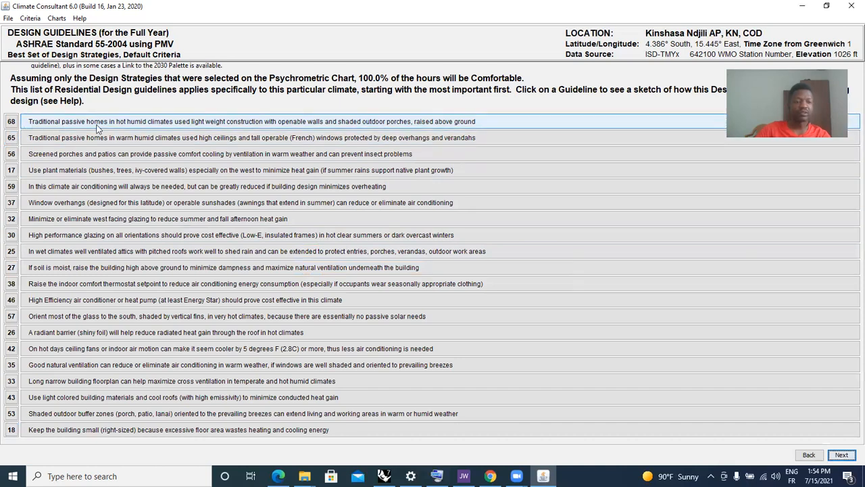
left_click(211, 123)
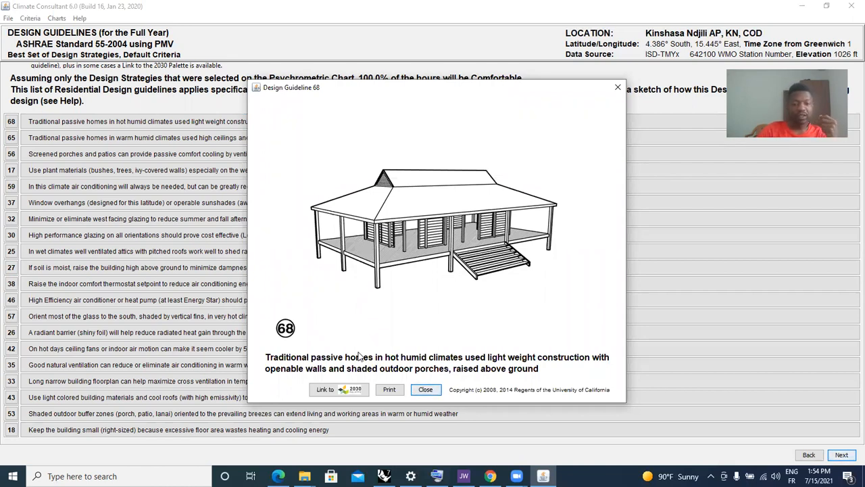
left_click(346, 392)
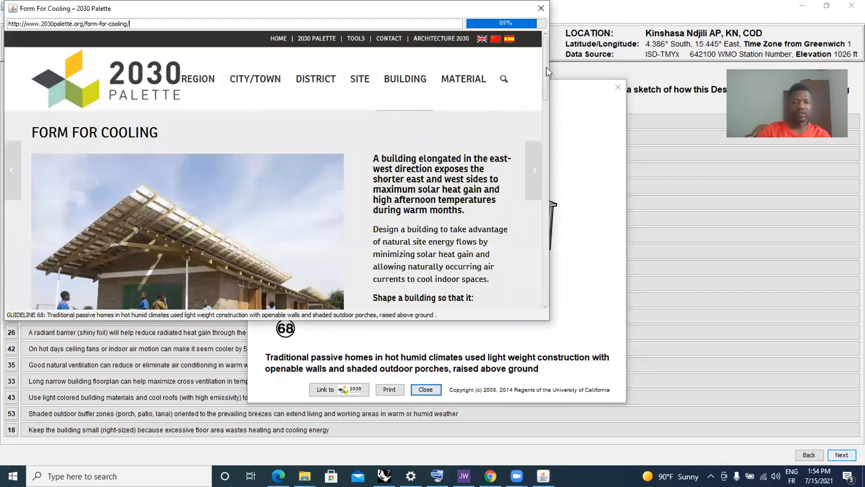
scroll(548, 76, "down", 3)
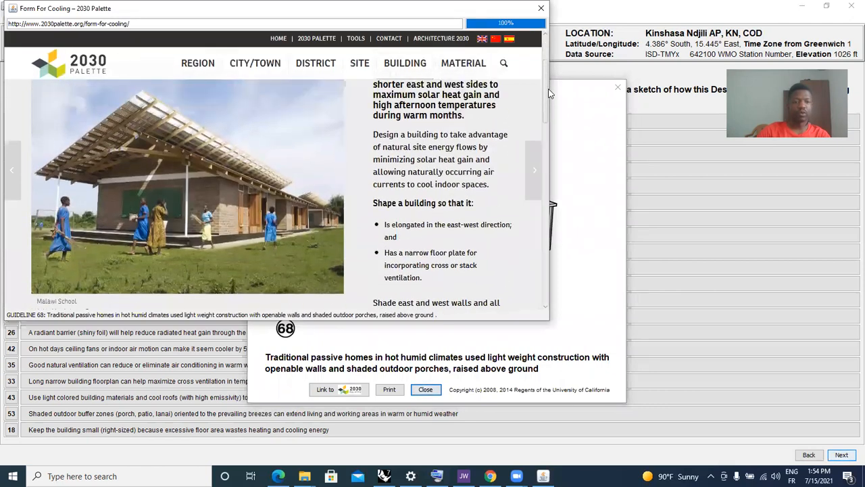
left_click(541, 8)
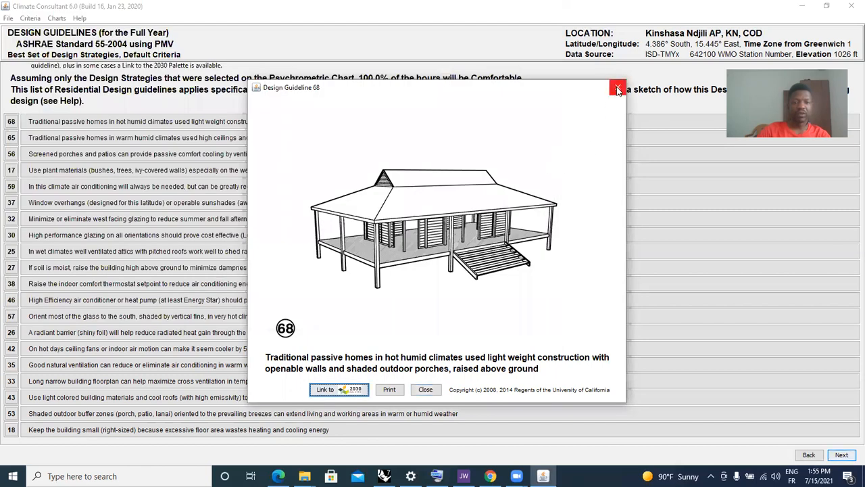
left_click(617, 88)
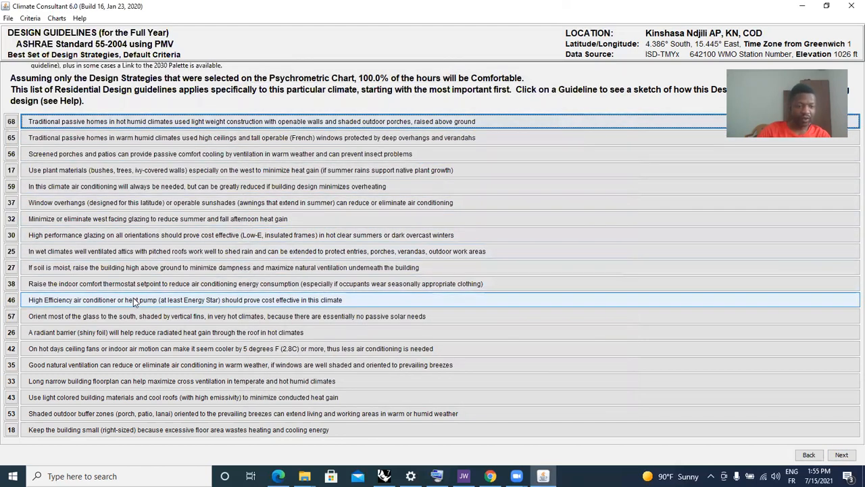
View the sketch of design guideline 35 on natural ventilation and read its linked 2030 Palette page, closing both.
left_click(131, 365)
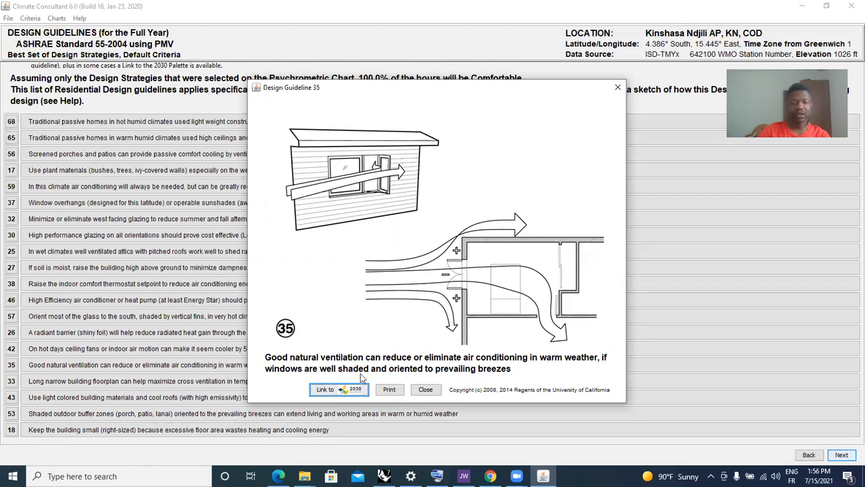
left_click(344, 391)
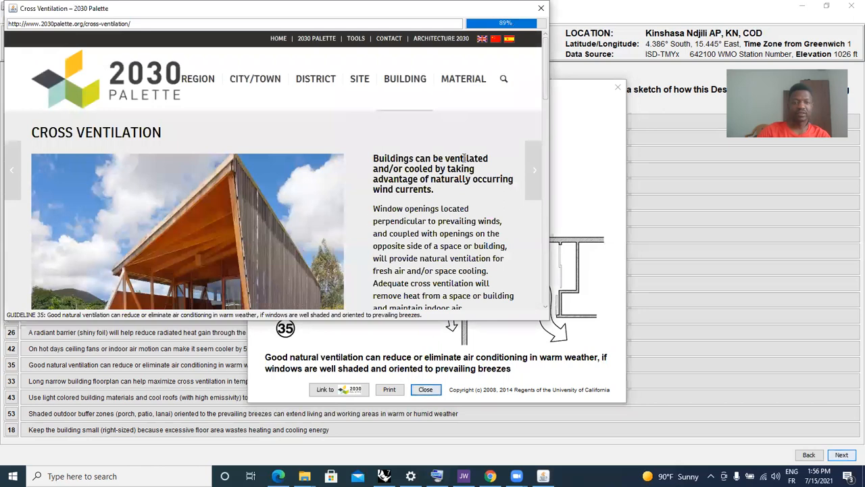
scroll(547, 79, "down", 2)
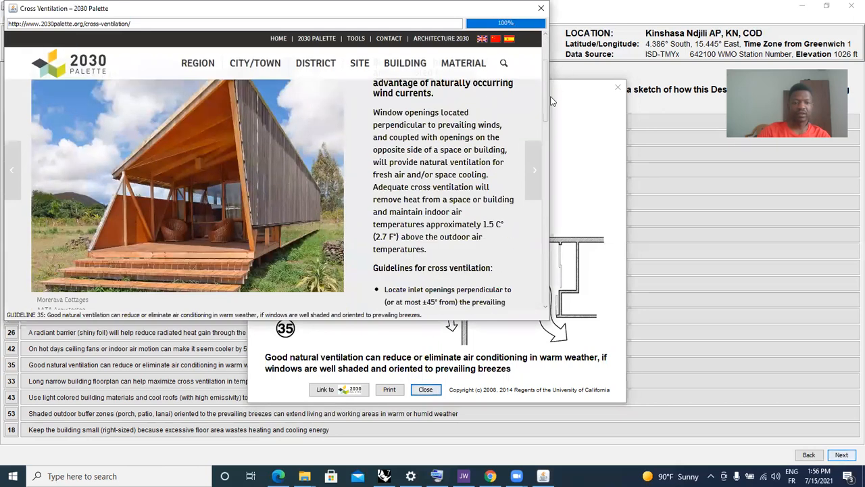
mouse_move(551, 98)
left_mouse_down()
mouse_move(560, 88)
mouse_move(567, 152)
mouse_move(559, 88)
left_mouse_up()
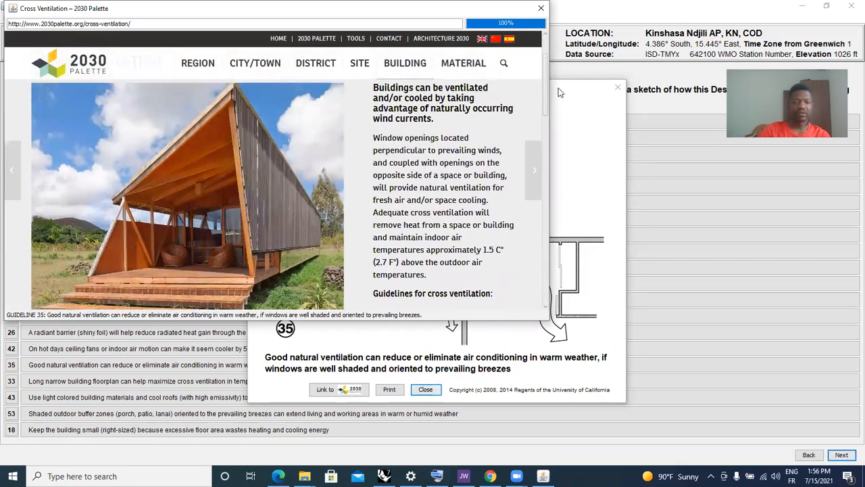
left_click(541, 8)
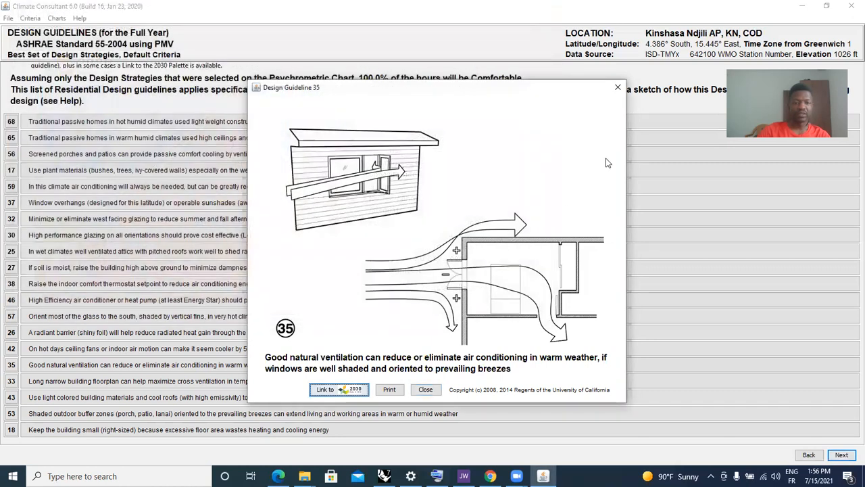
left_click(617, 88)
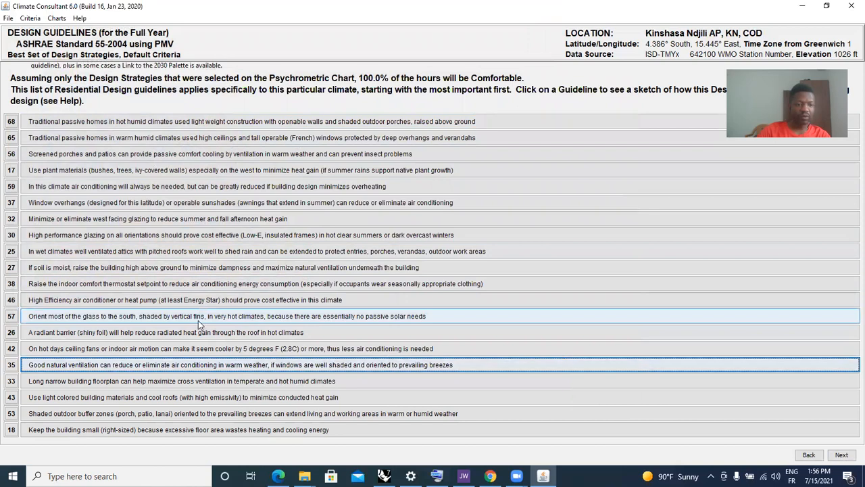
View the sketches of guideline 32 on west-facing glazing and guideline 37 on window overhangs, including guideline 37's 2030 Palette page, closing each.
left_click(178, 223)
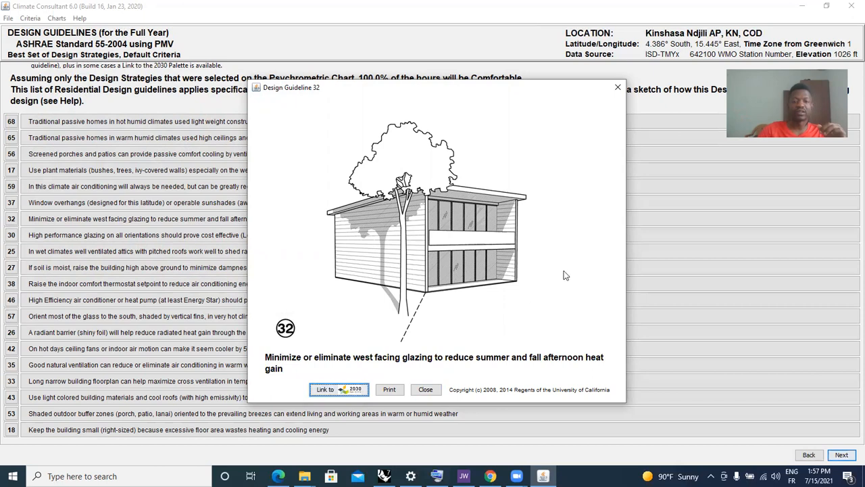
left_click(617, 88)
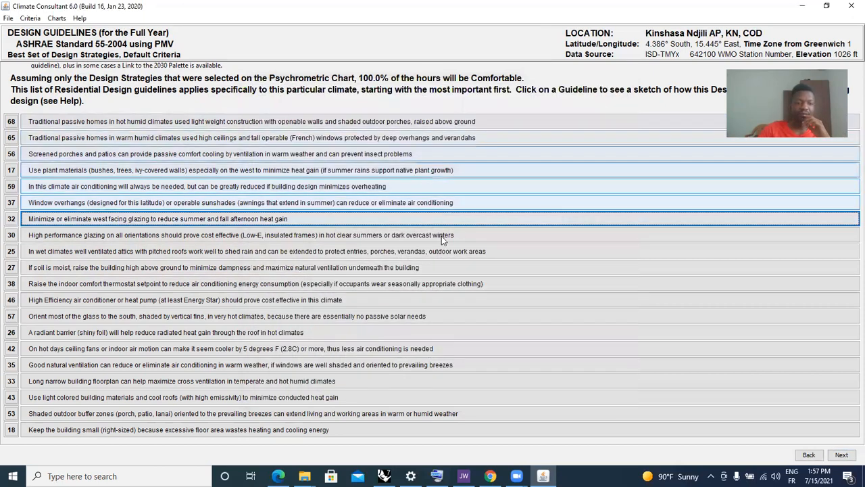
left_click(157, 205)
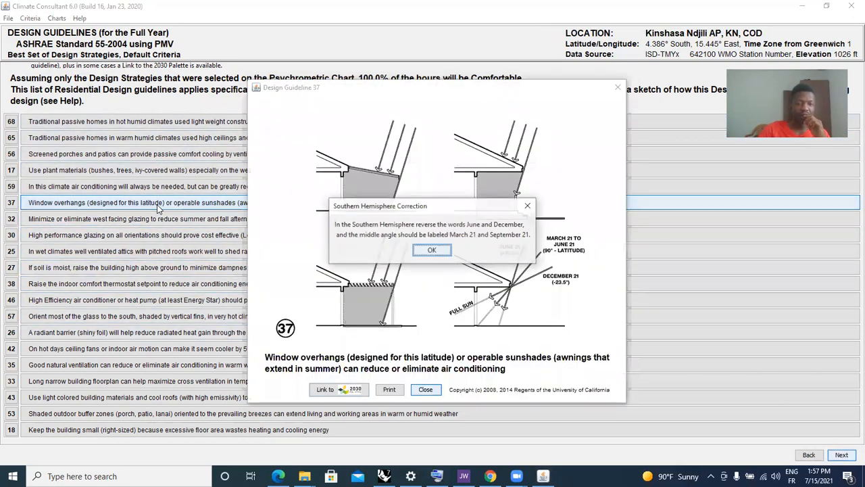
left_click(528, 206)
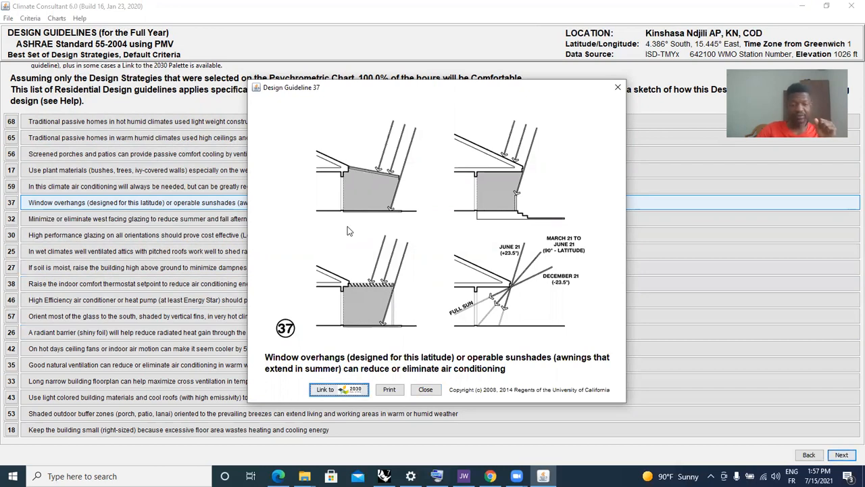
left_click(331, 390)
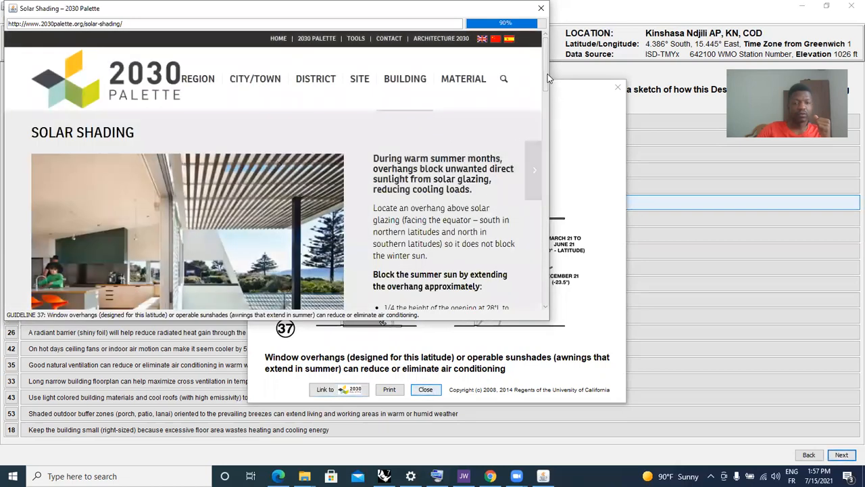
left_click_drag(544, 70, 548, 100)
left_click(540, 8)
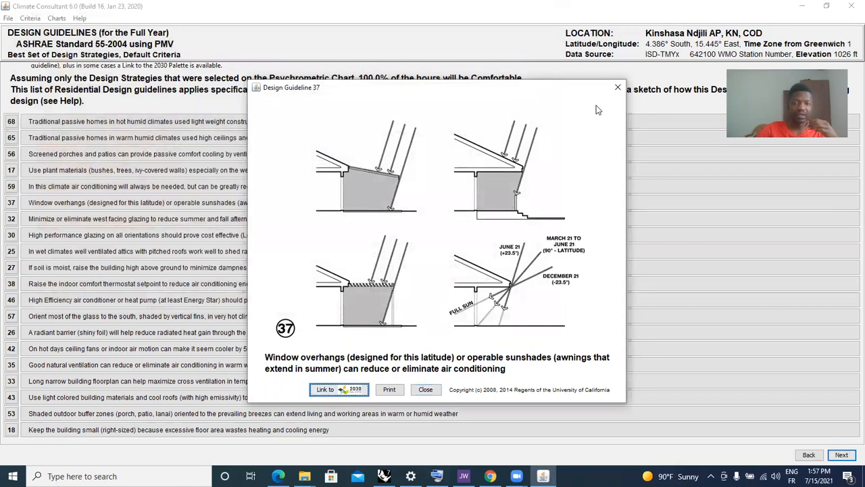
left_click(616, 88)
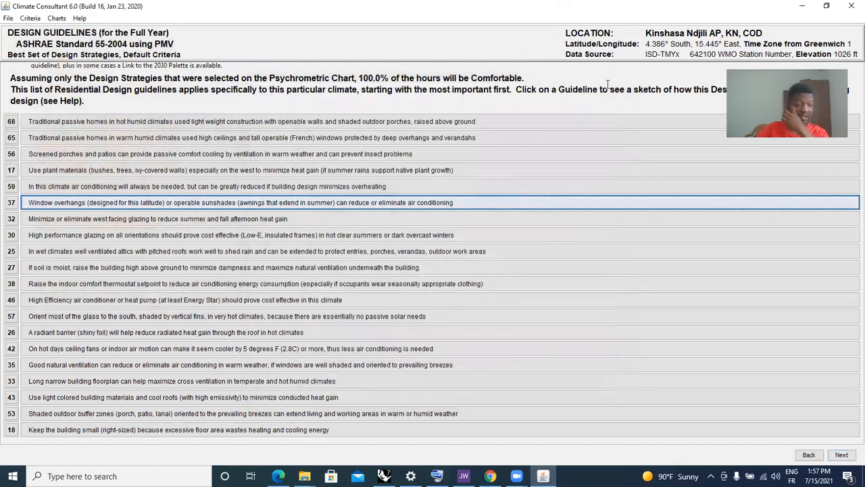